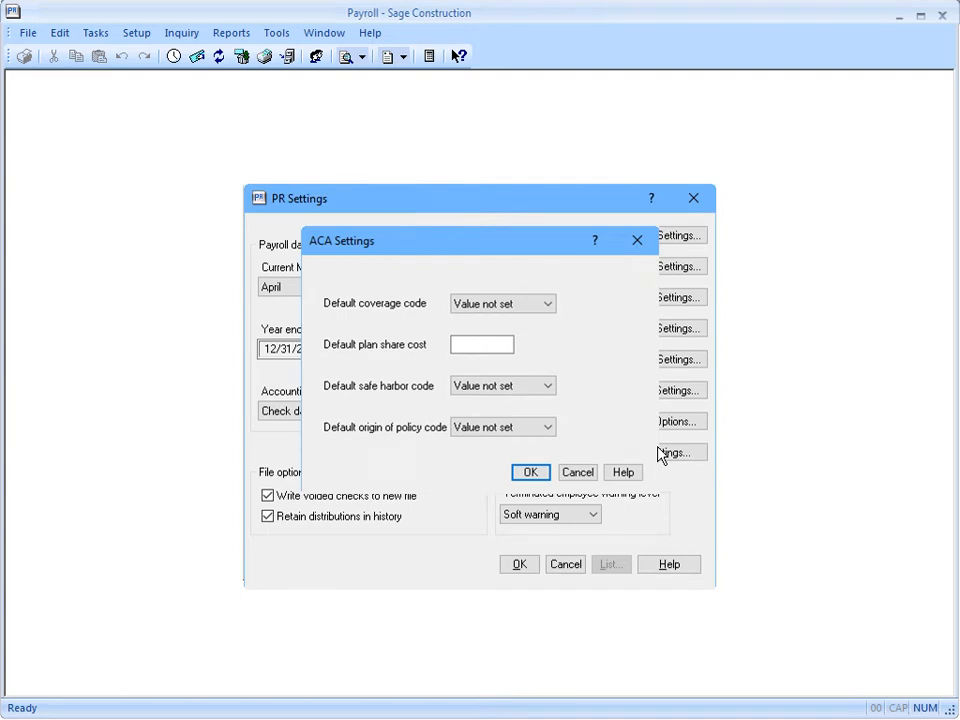
- Set the ACA defaults to coverage code 1B, plan share cost 225.00, safe harbor code 2C and origin of policy code B
left_click(548, 304)
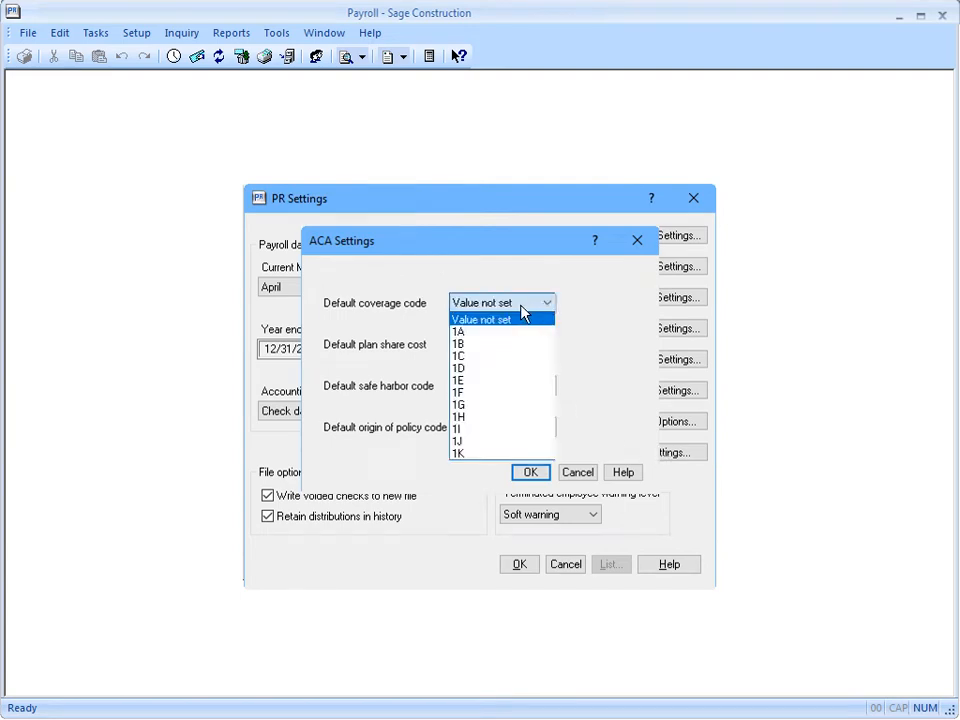
left_click(466, 343)
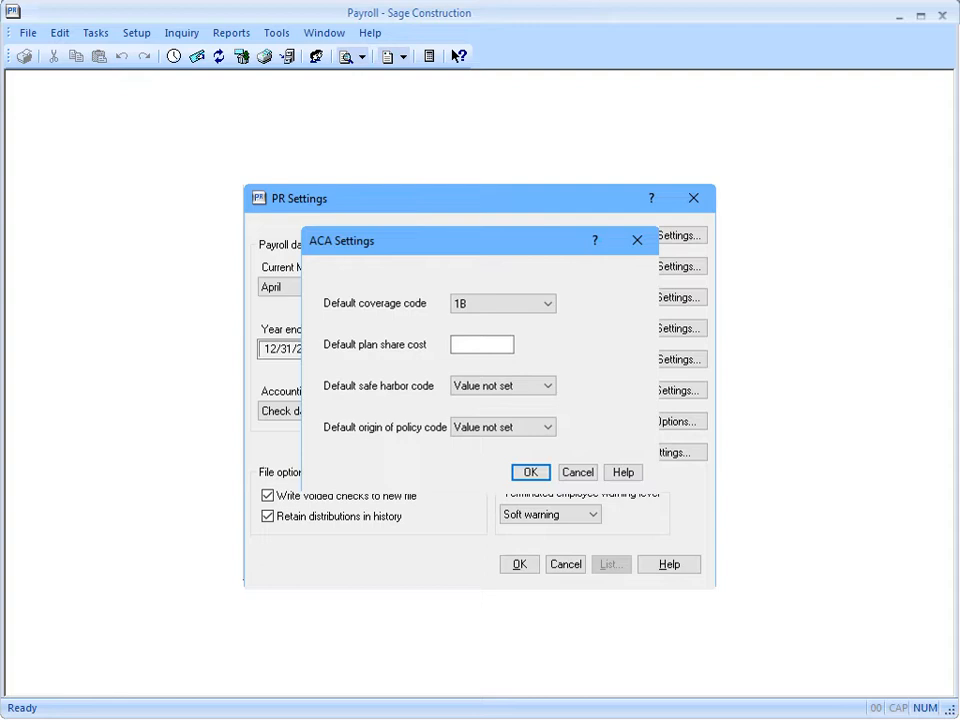
left_click(549, 389)
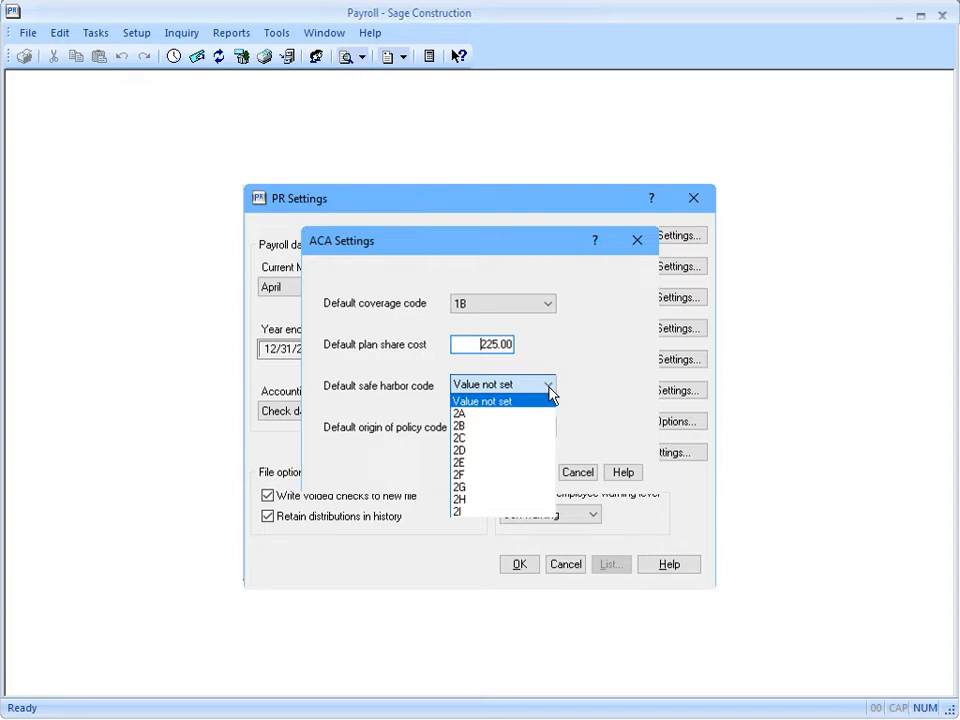
left_click(469, 440)
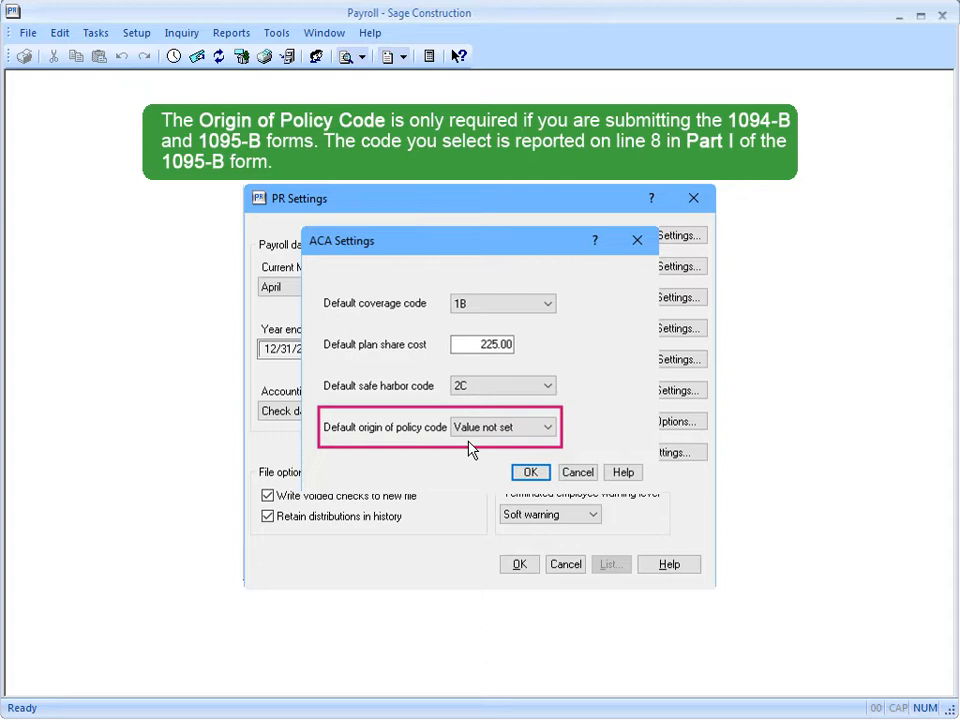
left_click(547, 428)
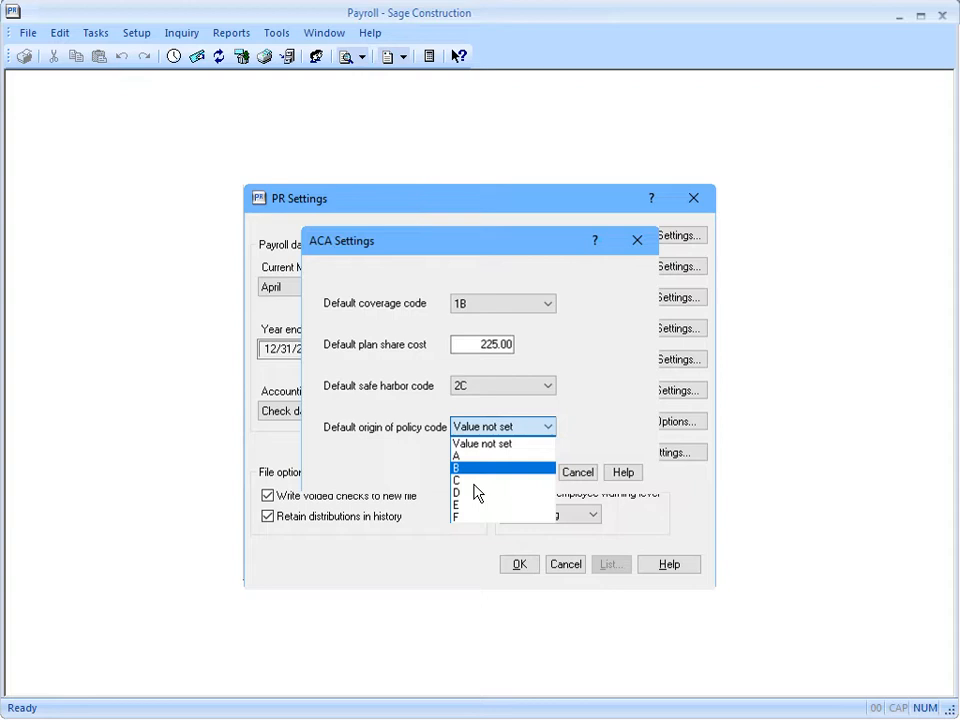
key("Return")
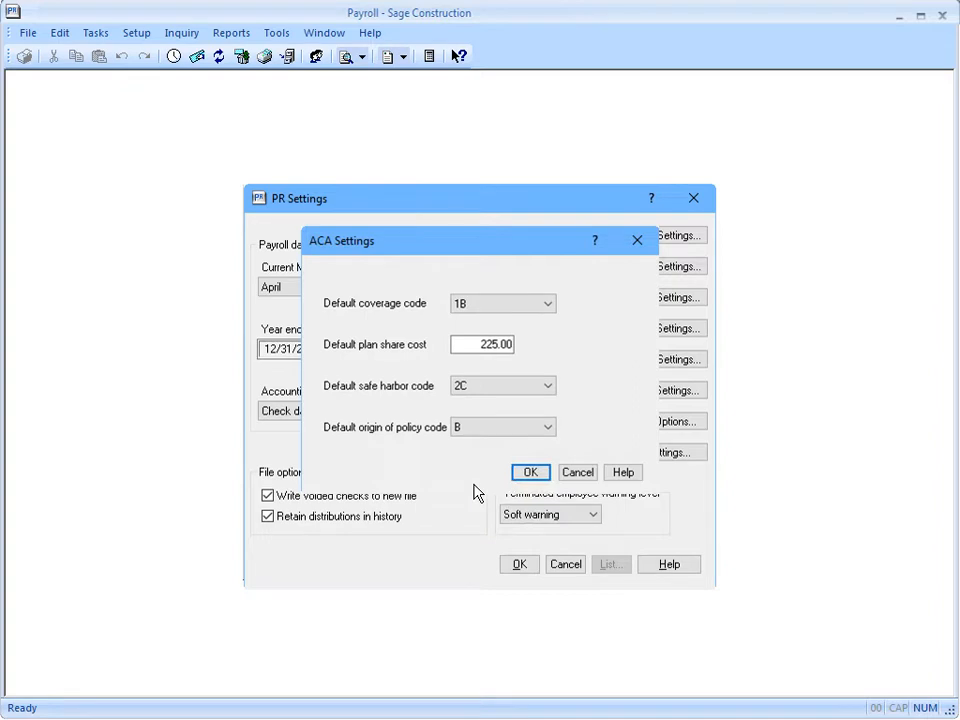
left_click(545, 479)
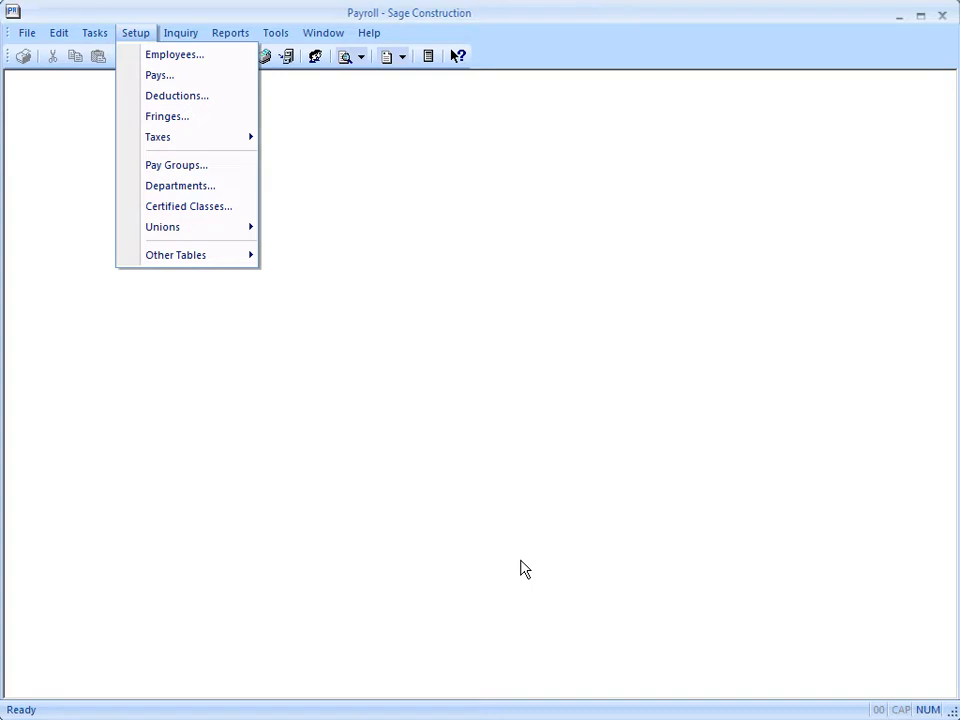
- Open the first employee's setup record and set the ACA exempt status to Full-time in the ACA coverage information
left_click(162, 56)
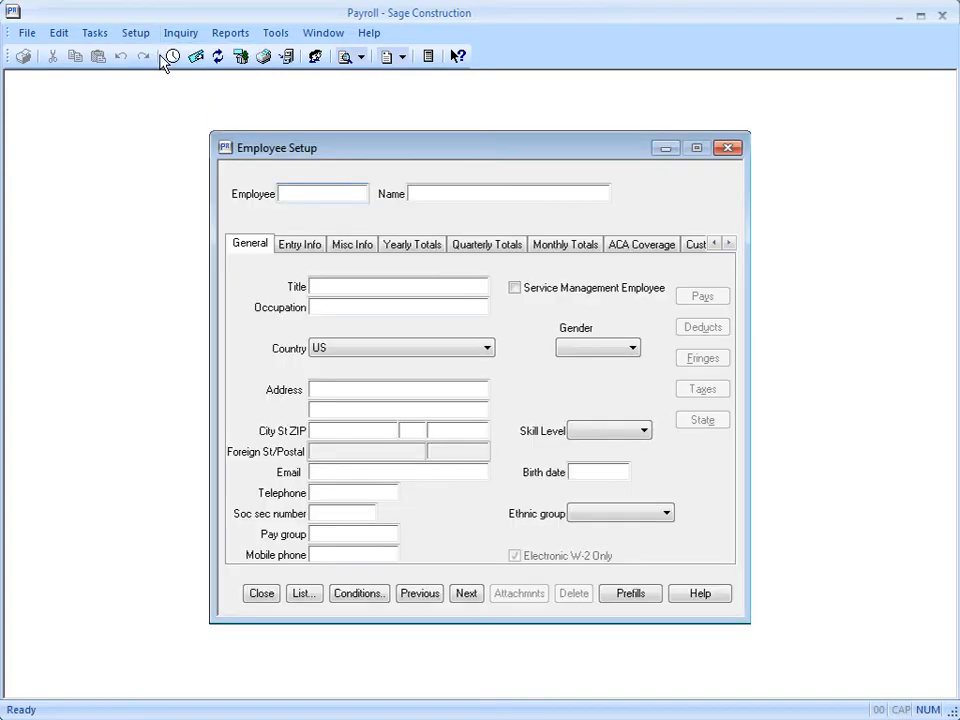
left_click(466, 594)
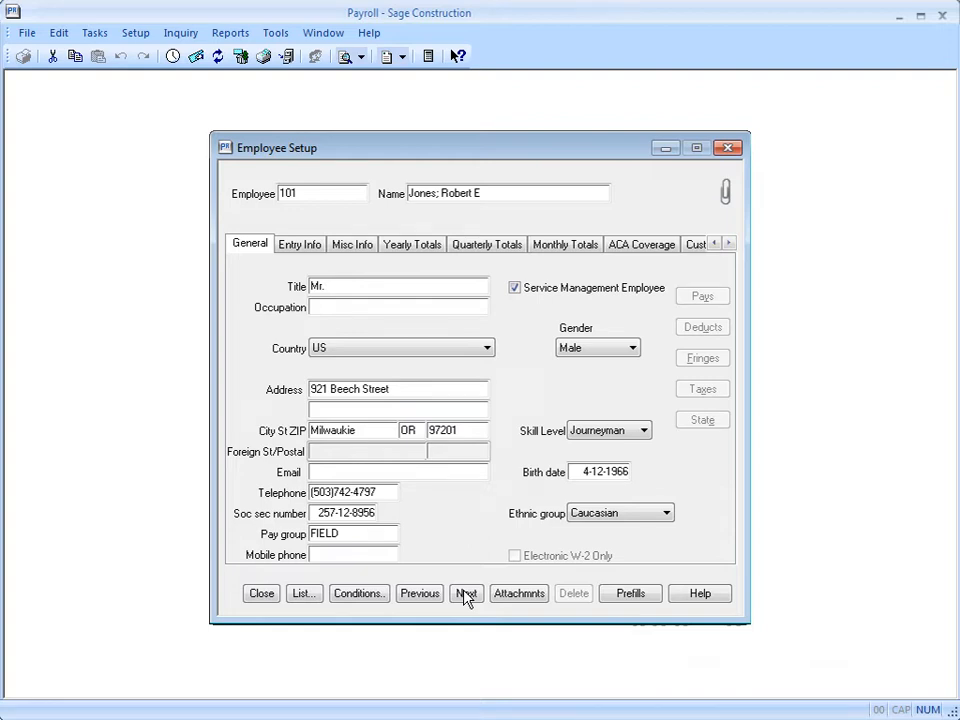
left_click(653, 250)
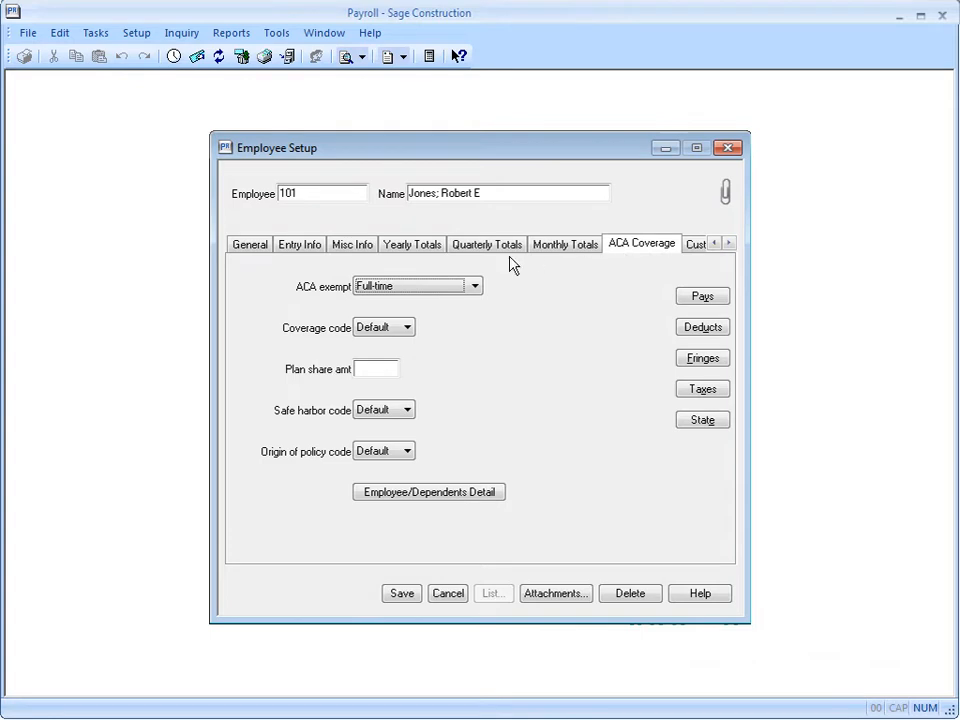
left_click(475, 288)
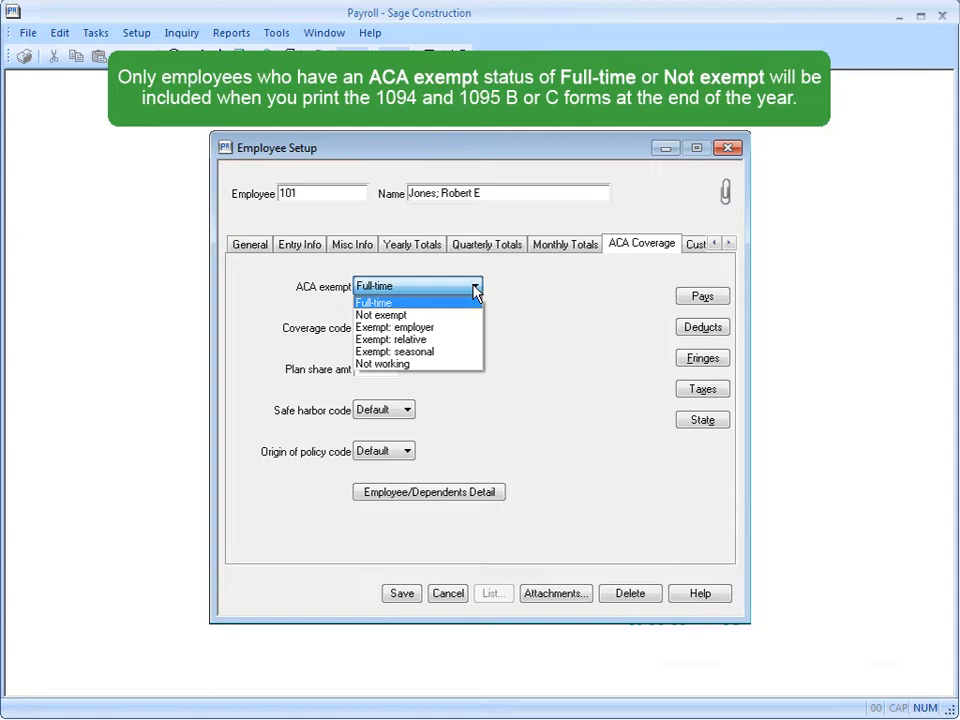
left_click(363, 304)
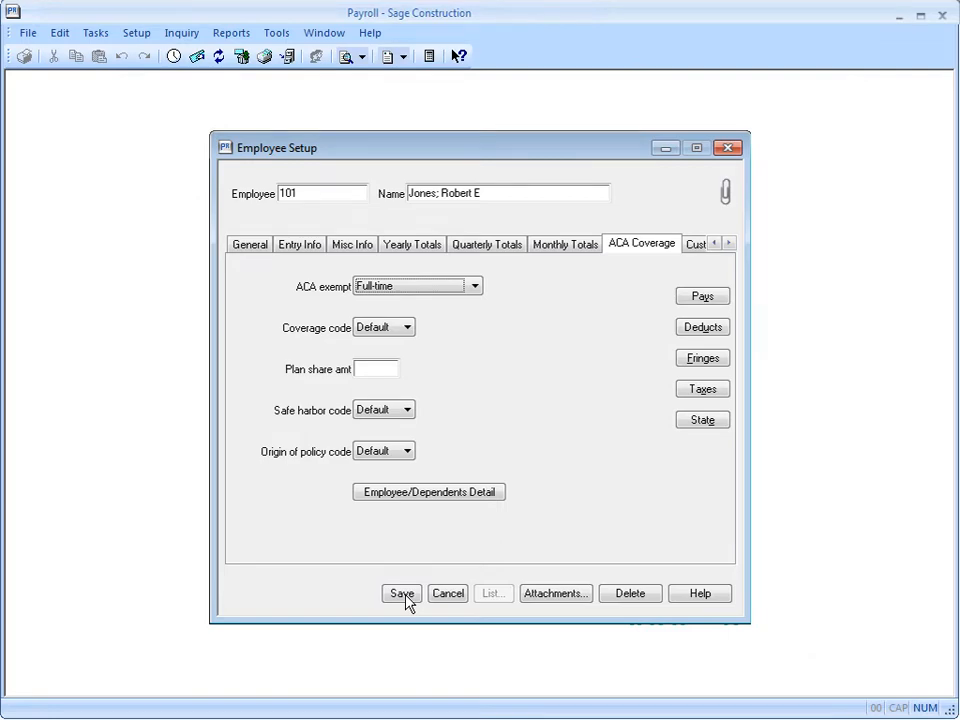
- In the employee's ACA compliance details, set the exemption status to Not exempt and the offer of coverage to 1H from May through December
left_click(418, 494)
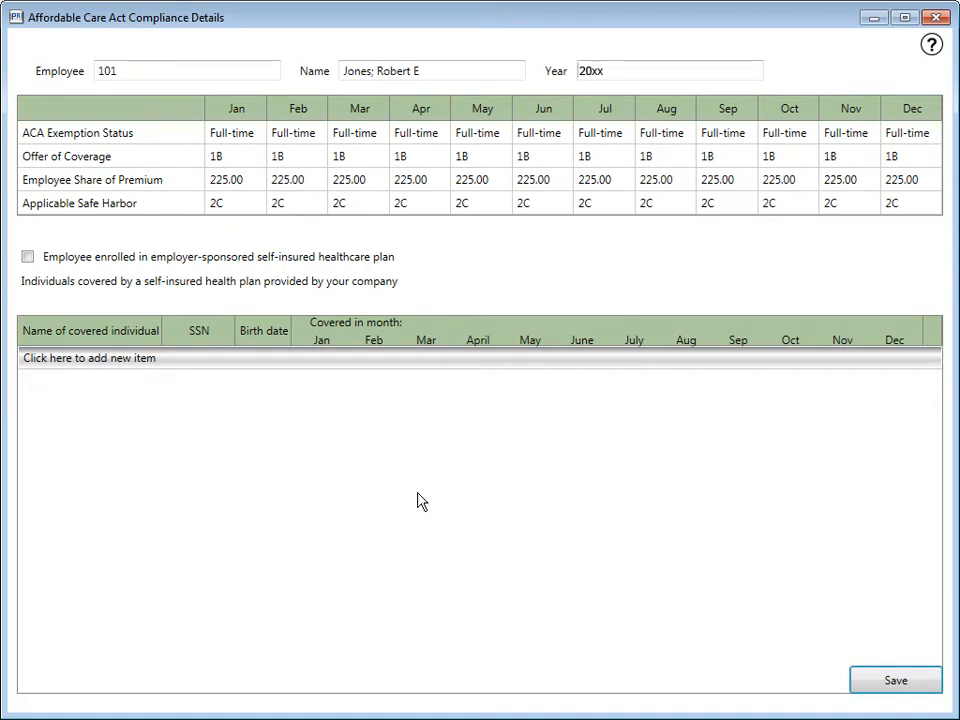
left_click(505, 137)
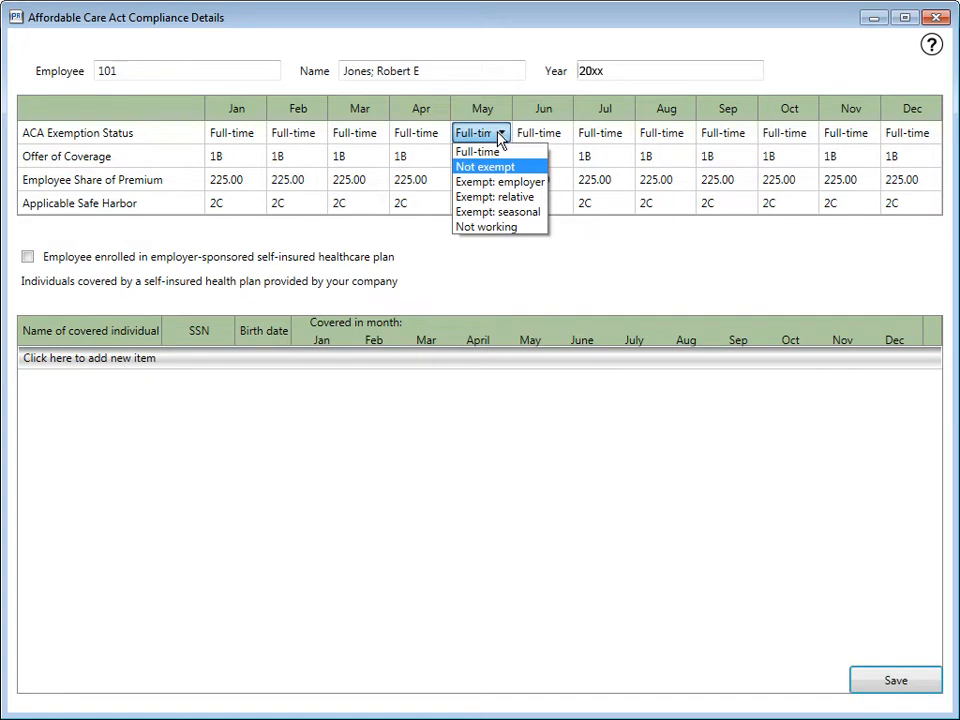
left_click(497, 168)
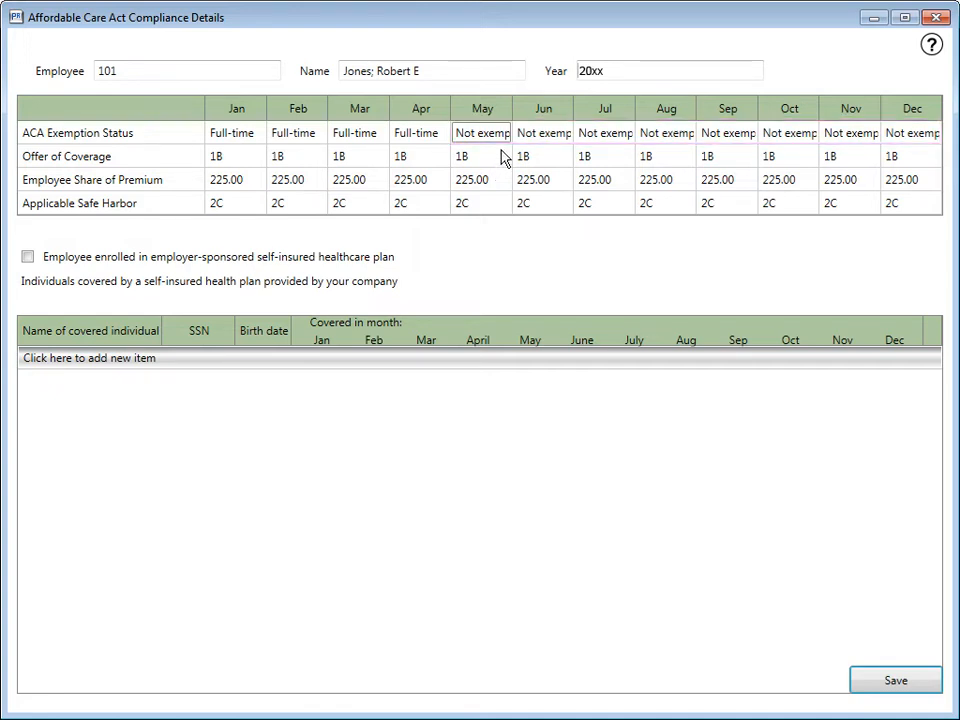
left_click(503, 158)
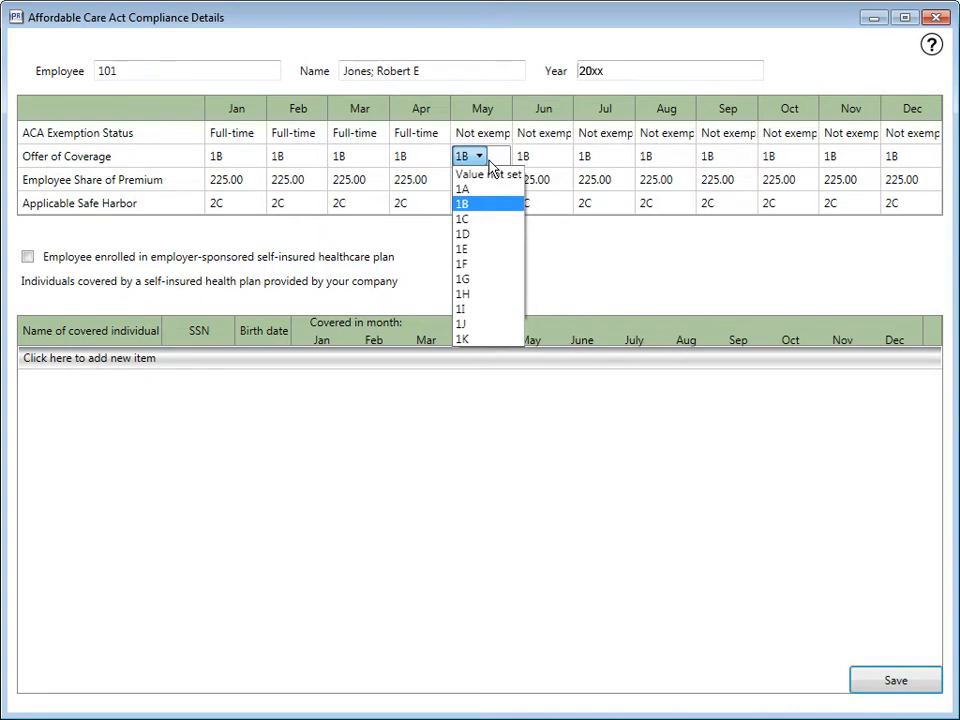
left_click(478, 296)
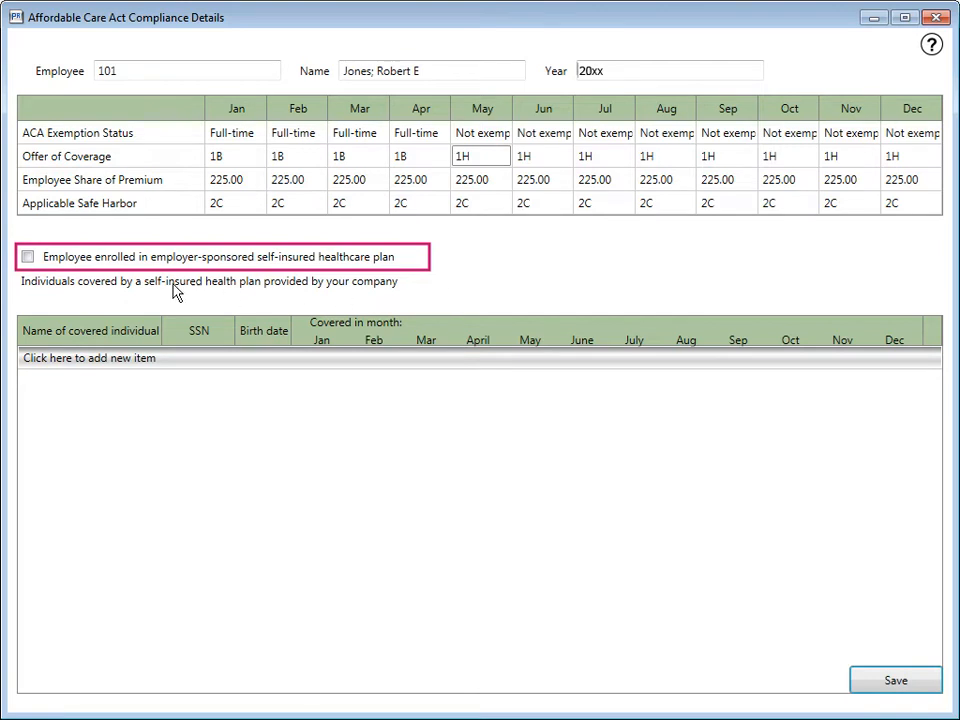
- Mark the employee as enrolled in the self-insured plan and add a covered individual's name, SSN and birth date with coverage in all months
left_click(29, 258)
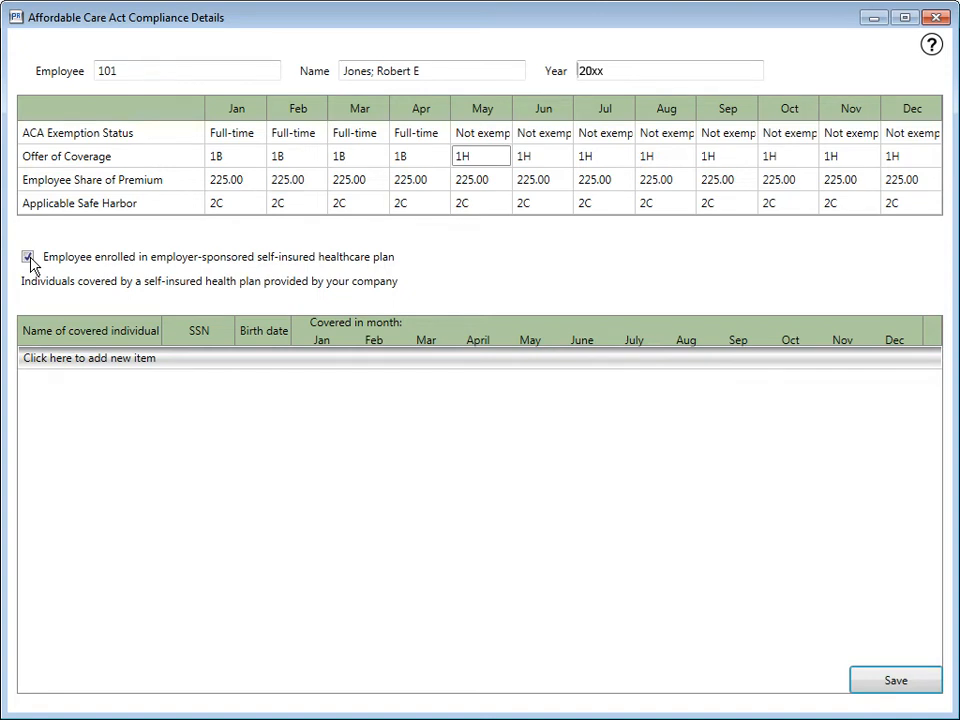
left_click(150, 360)
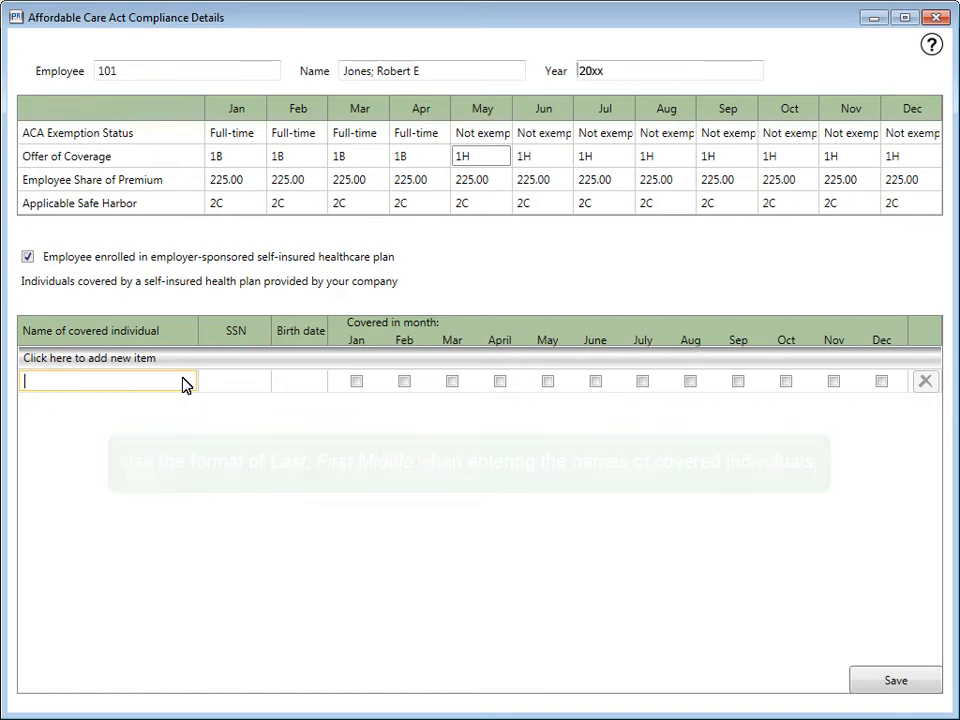
type("Jones; Scott")
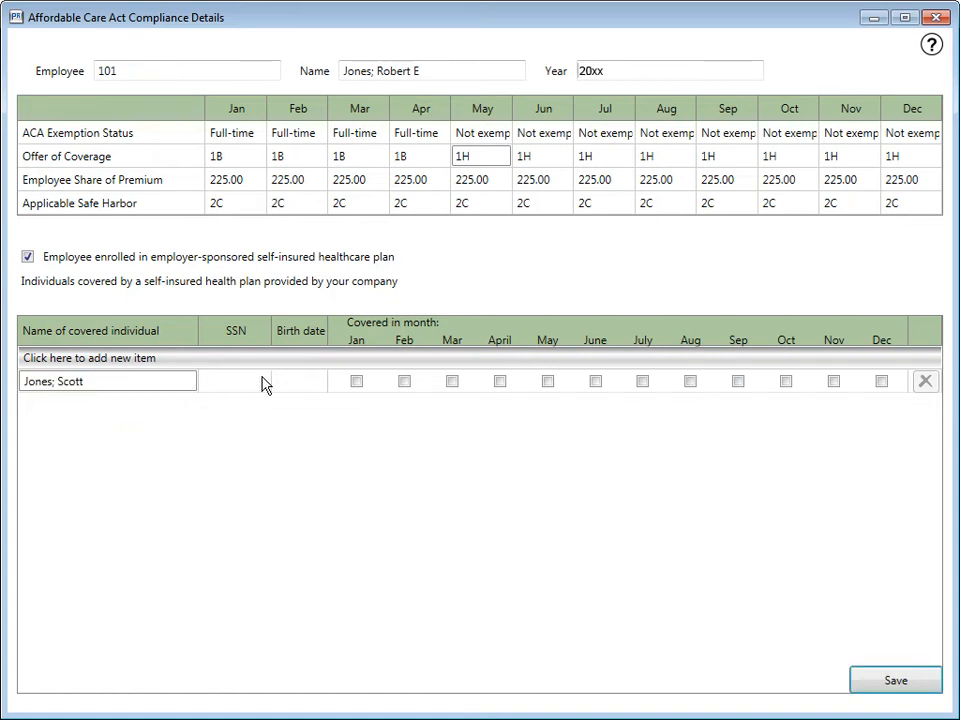
left_click(265, 385)
type("123-45-6789")
left_click(275, 385)
type("05-01-2002")
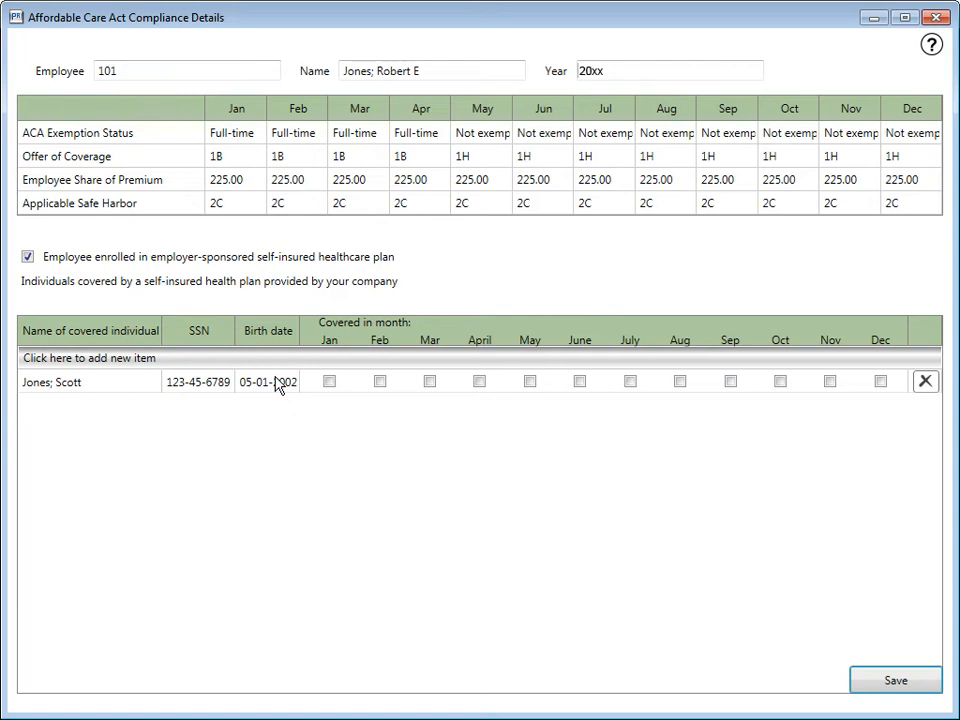
left_click(331, 383)
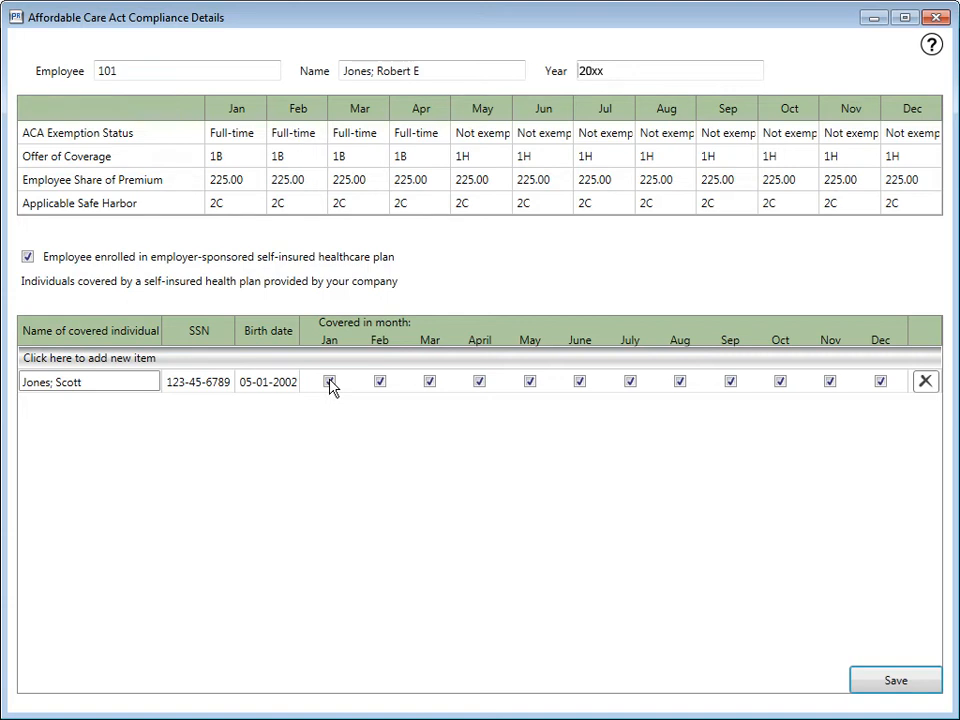
- Add a second covered individual's name, SSN and birth date with coverage in all months, and save the compliance details and employee record
left_click(39, 362)
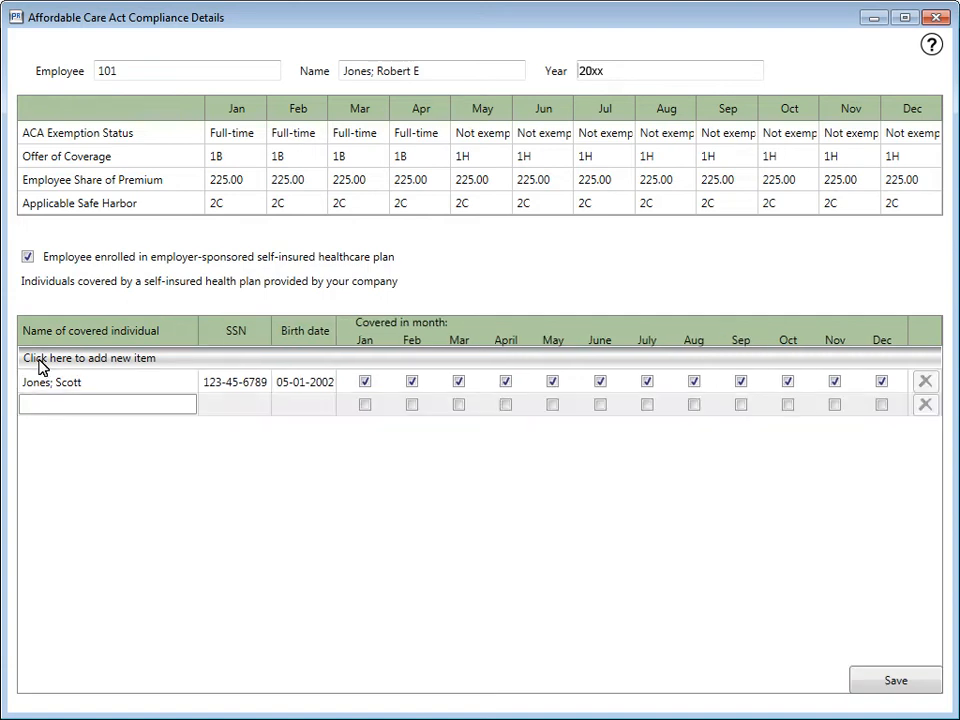
type("Jones; Deborah")
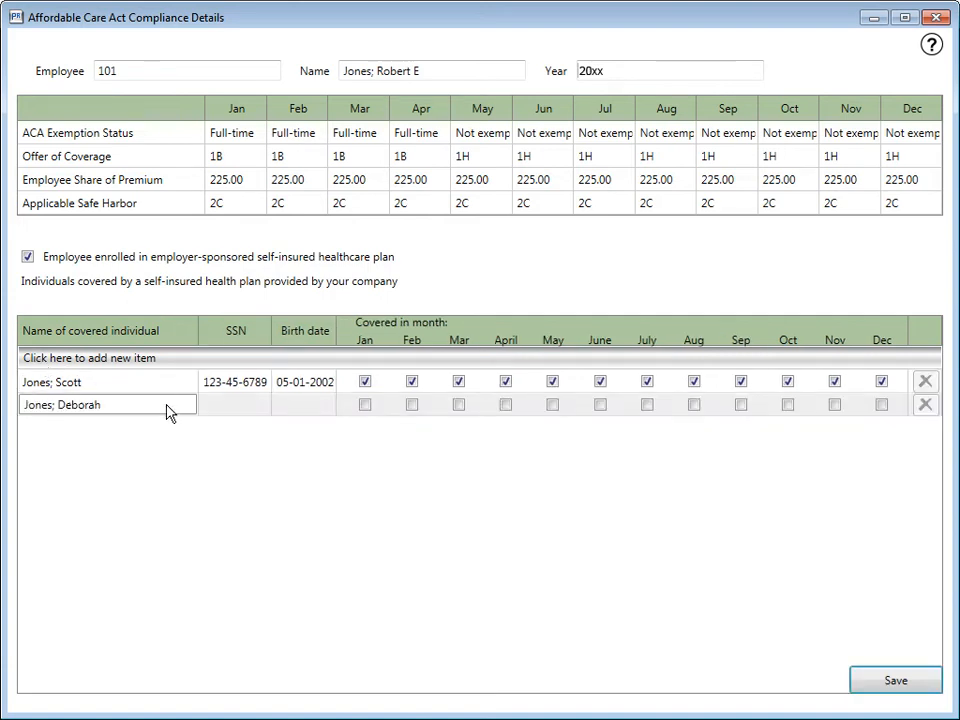
left_click(265, 410)
type("987-65-4321")
left_click(294, 408)
type("7/18/1971")
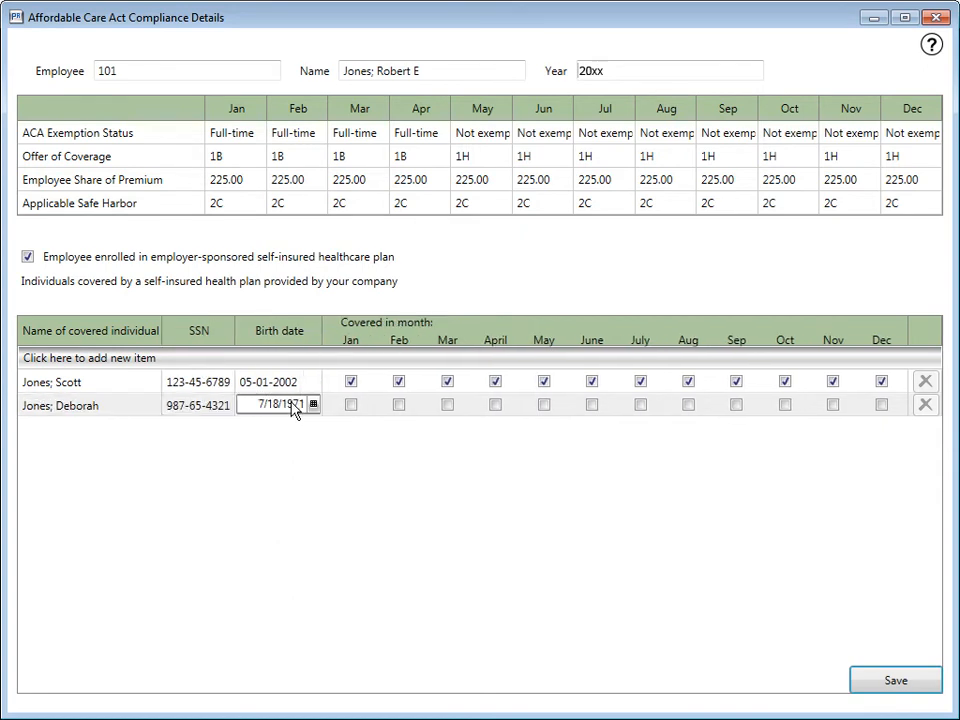
left_click(351, 406)
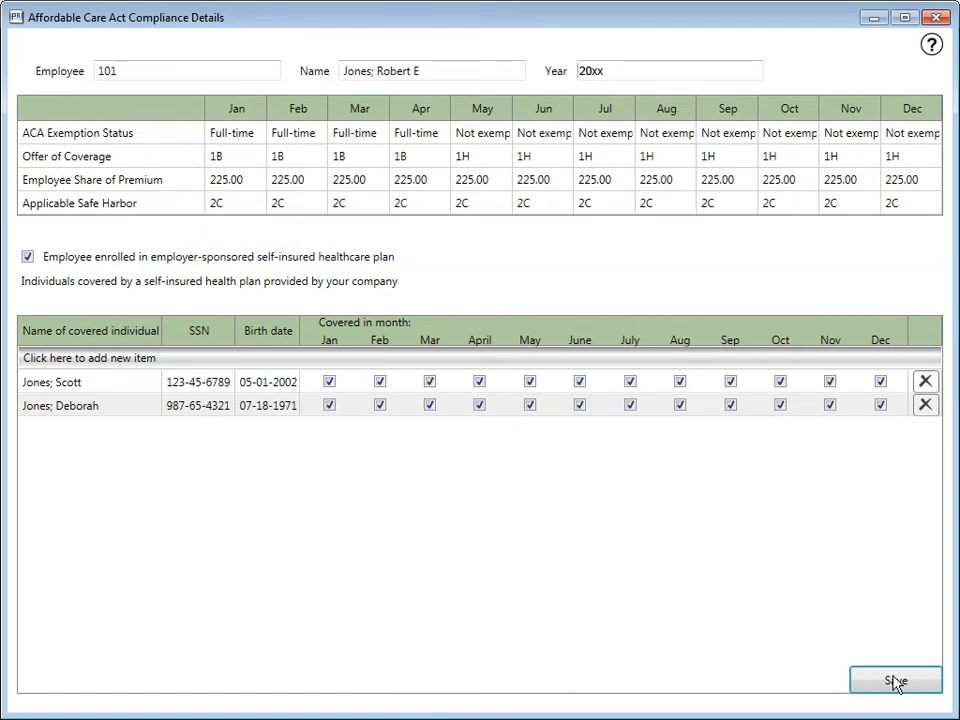
left_click(936, 19)
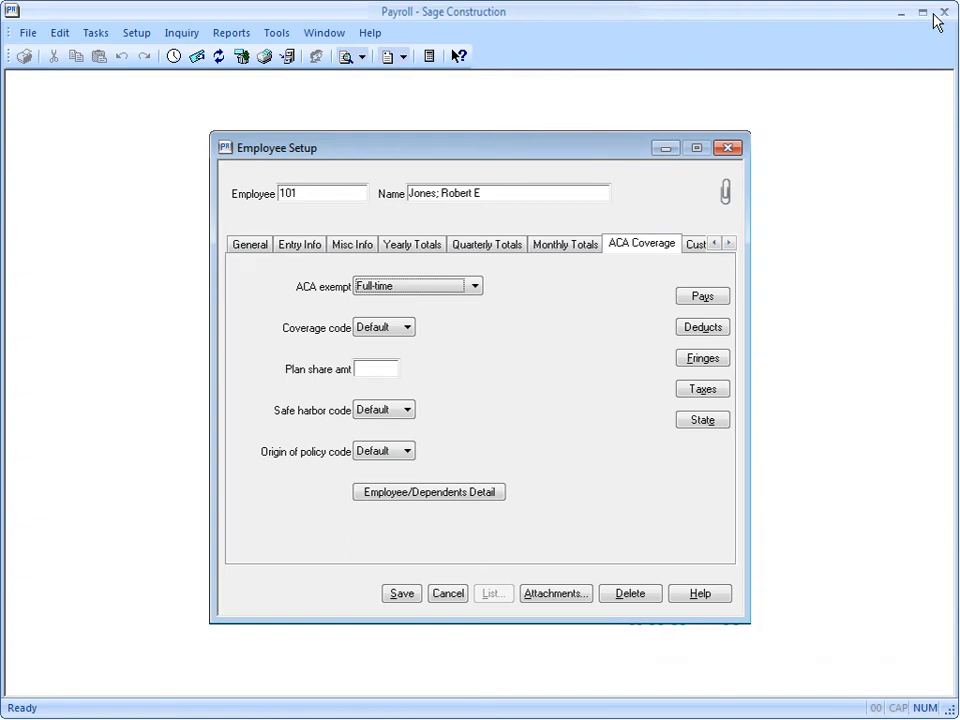
left_click(400, 594)
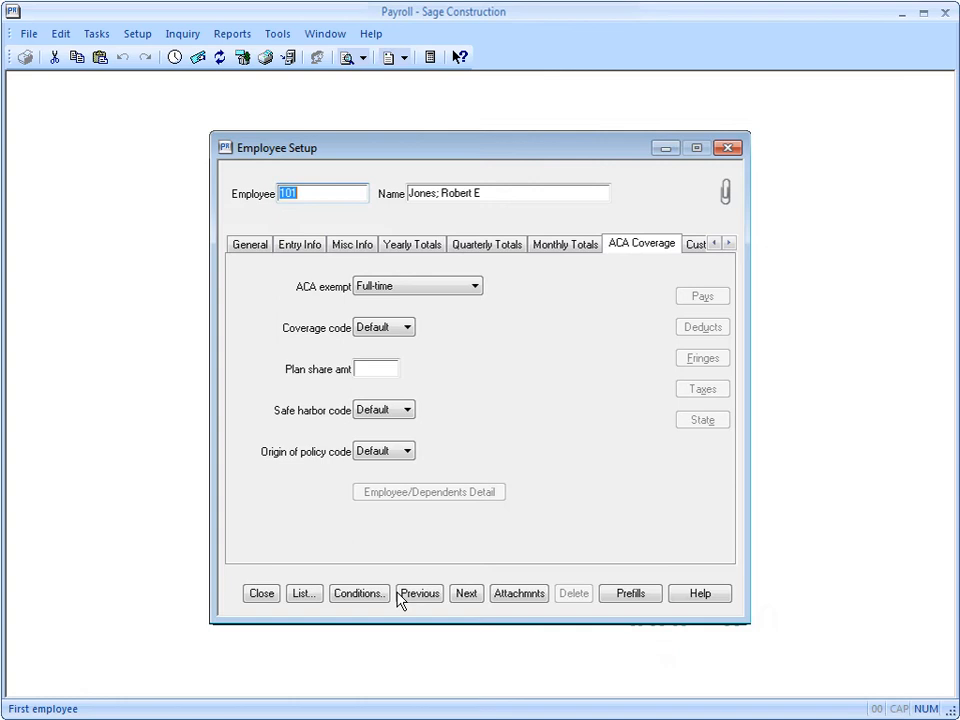
- Find employee record 117 in the employee list and load it into Employee Setup
left_click(303, 596)
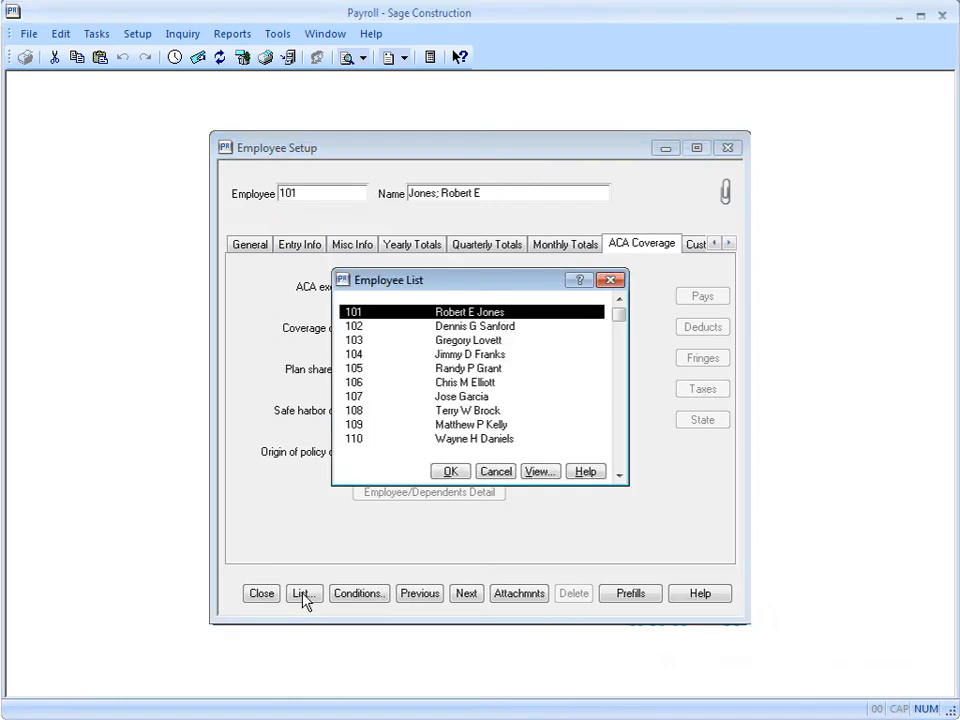
left_click(621, 452)
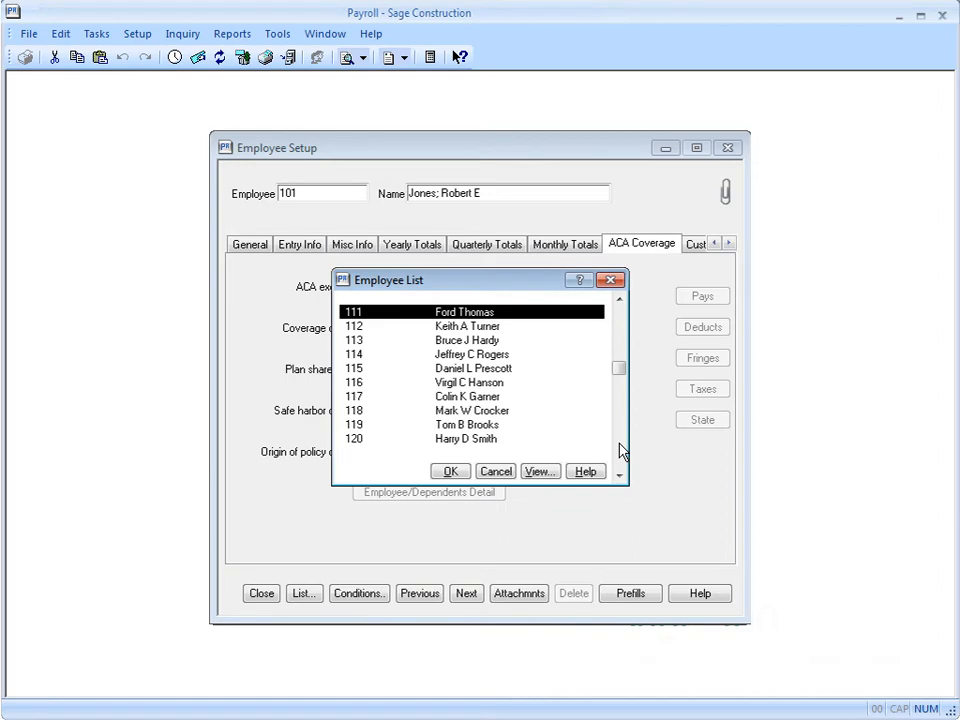
left_click(357, 400)
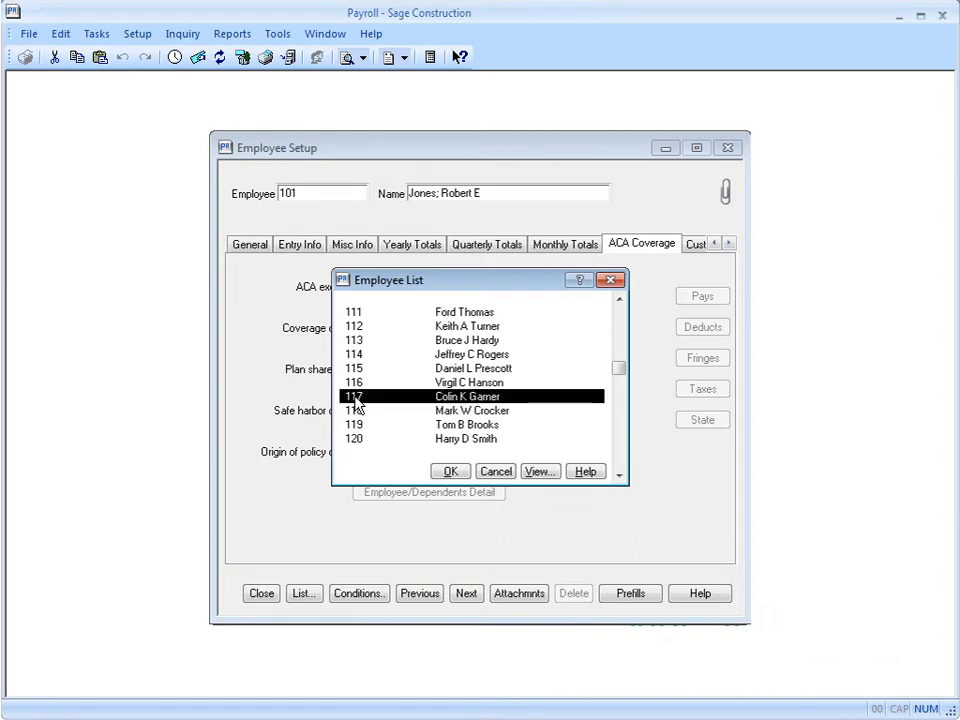
left_click(451, 471)
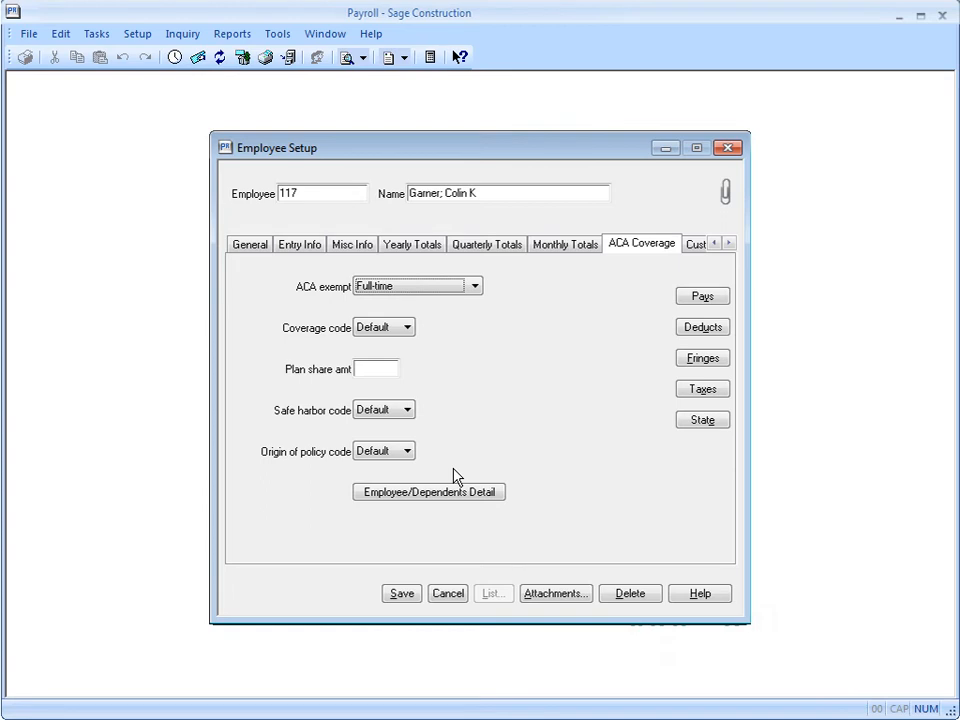
- In this employee's ACA compliance details, set the exemption status to Not working from May through December
left_click(396, 493)
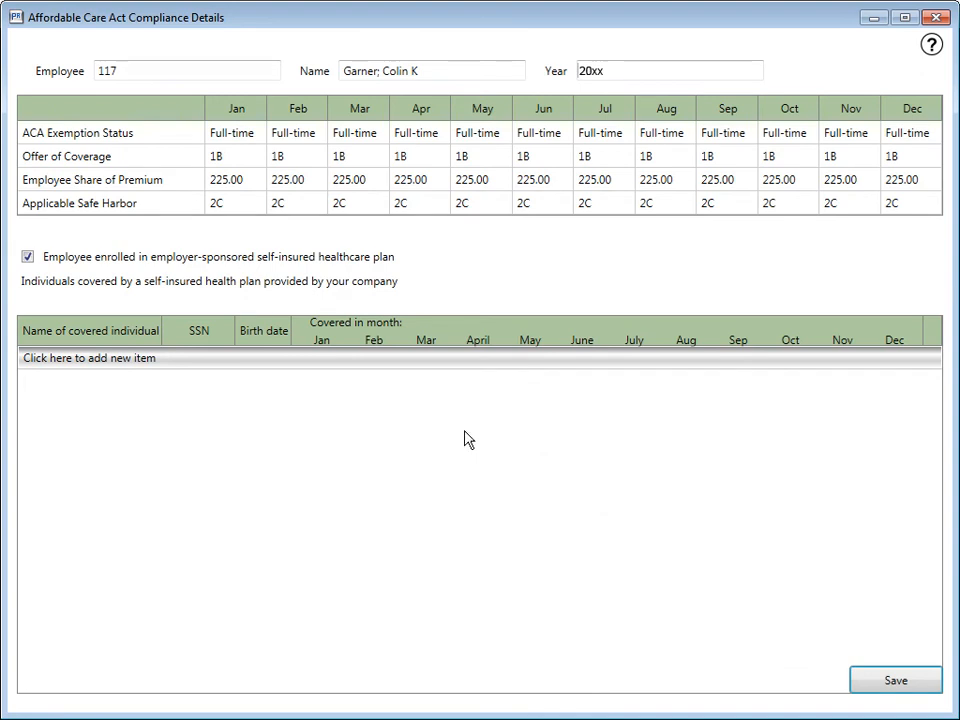
left_click(506, 137)
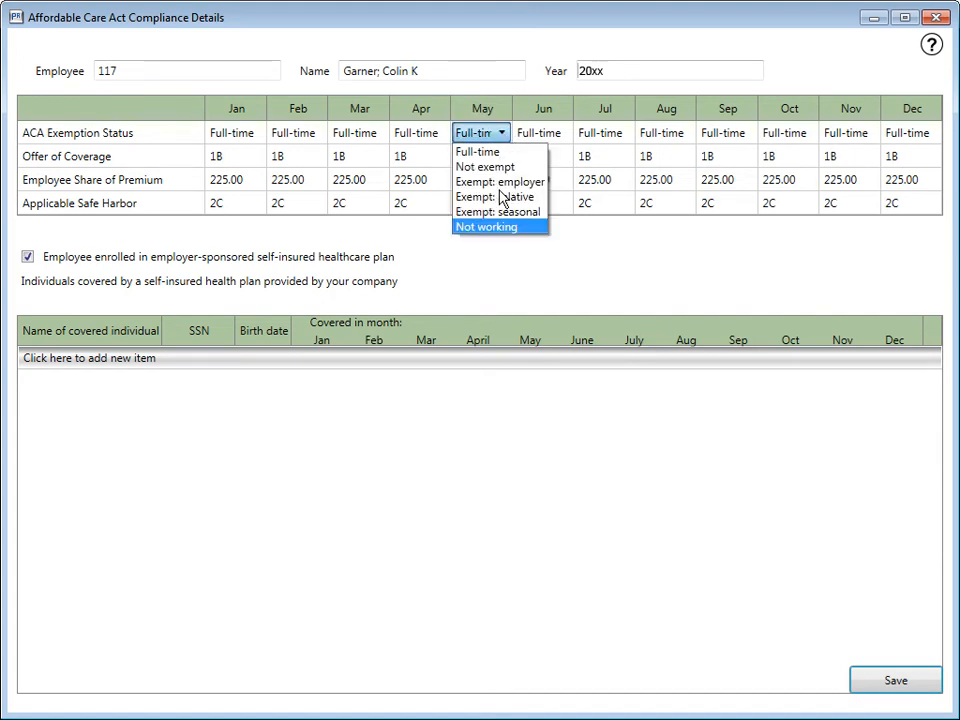
left_click(501, 229)
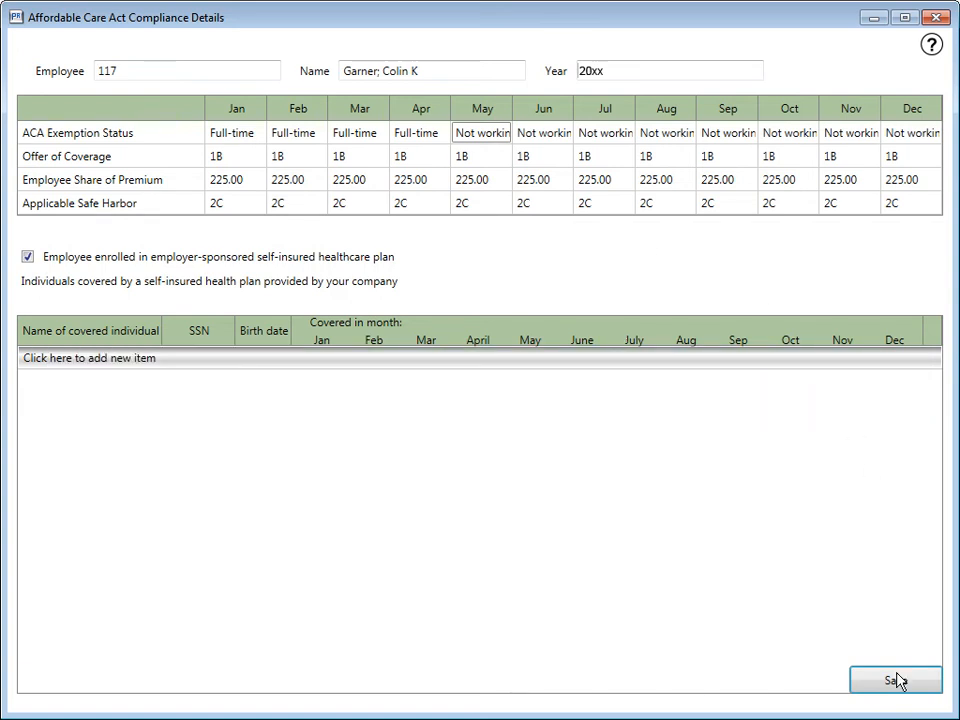
- Close the ACA compliance details, set the employee's termination date to 1-31-2017 and save the employee record
left_click(936, 19)
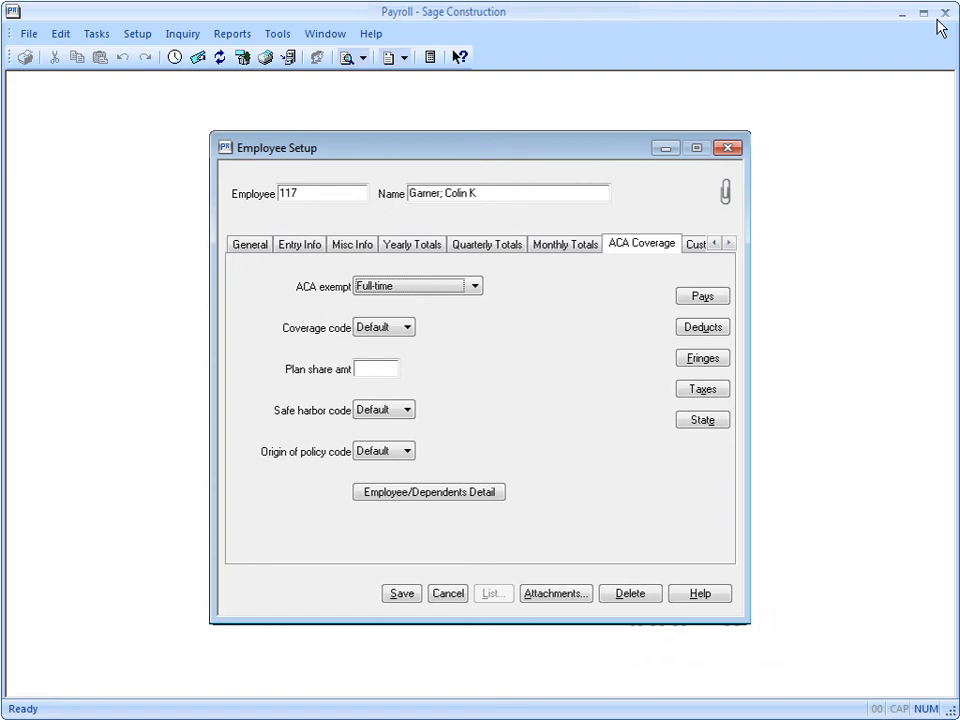
left_click(360, 249)
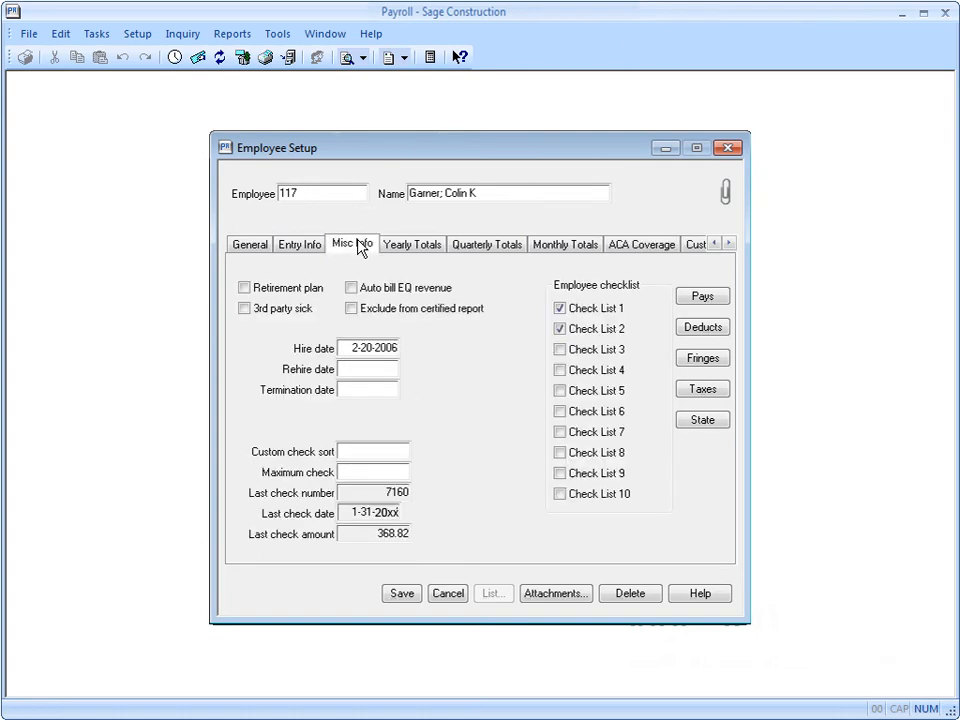
left_click(390, 394)
type("1-31-2017")
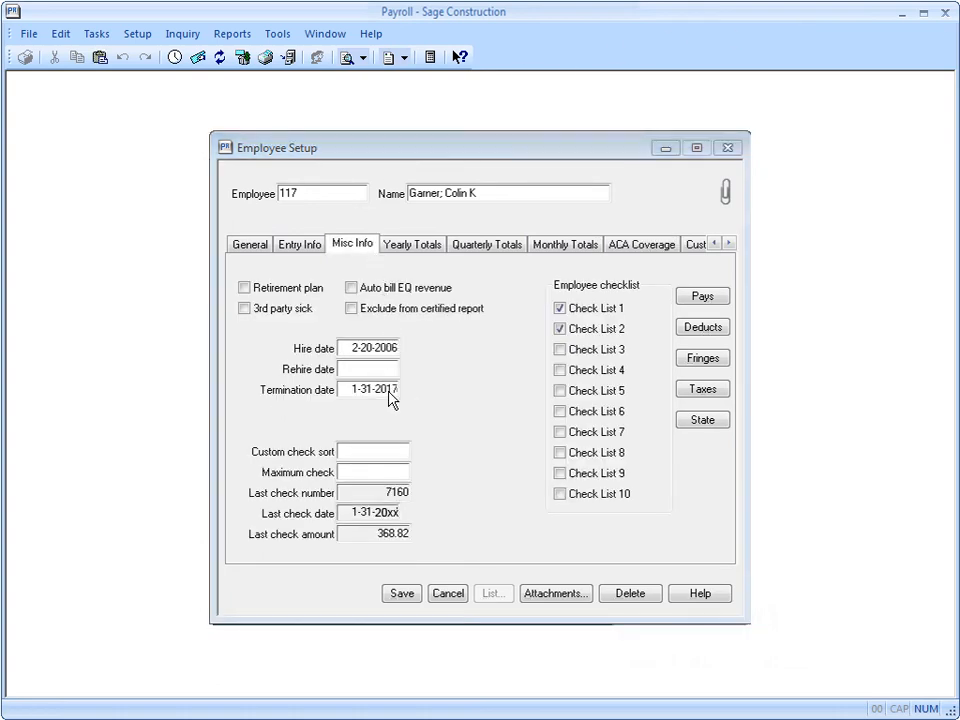
left_click(402, 594)
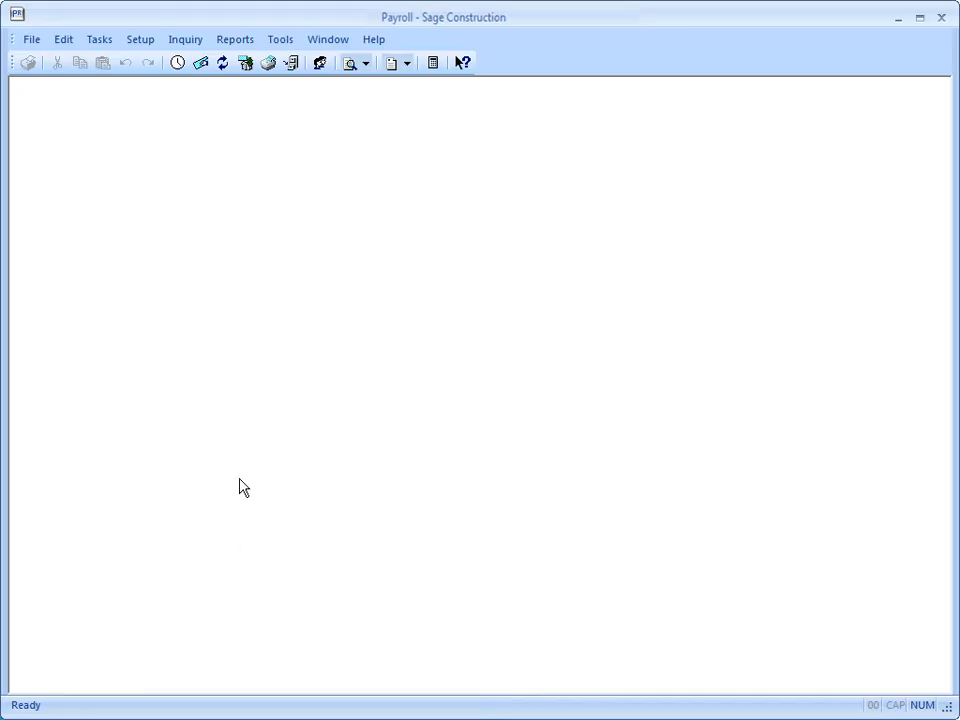
- Preview the ACA Employee Coverage report to check the monthly exempt, coverage and safe harbor codes, and close it without printing
left_click(236, 41)
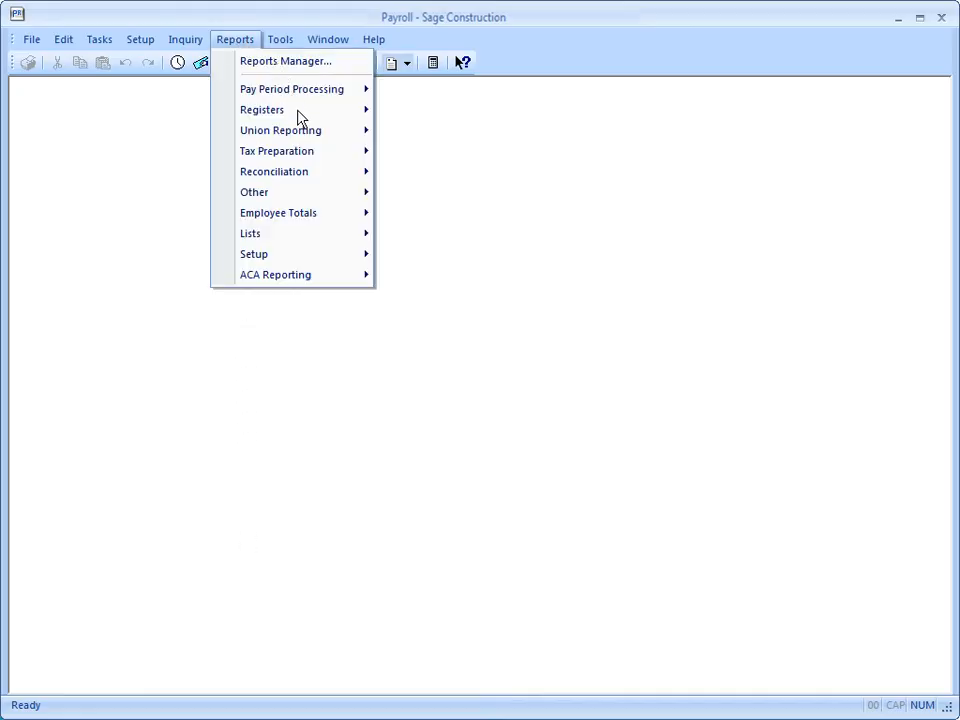
left_click(314, 280)
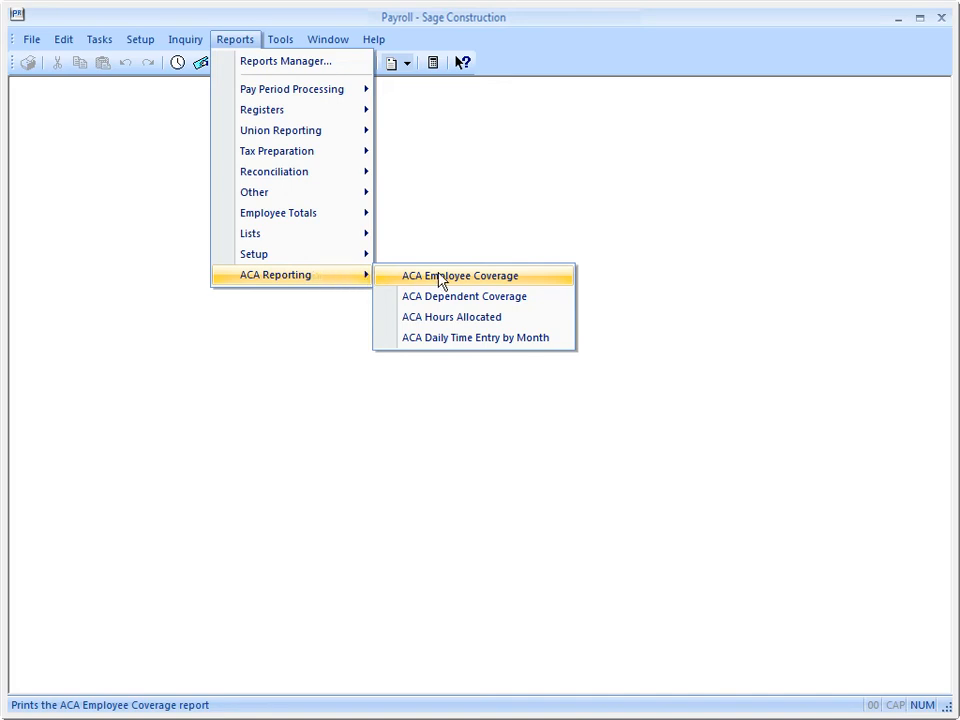
left_click(478, 277)
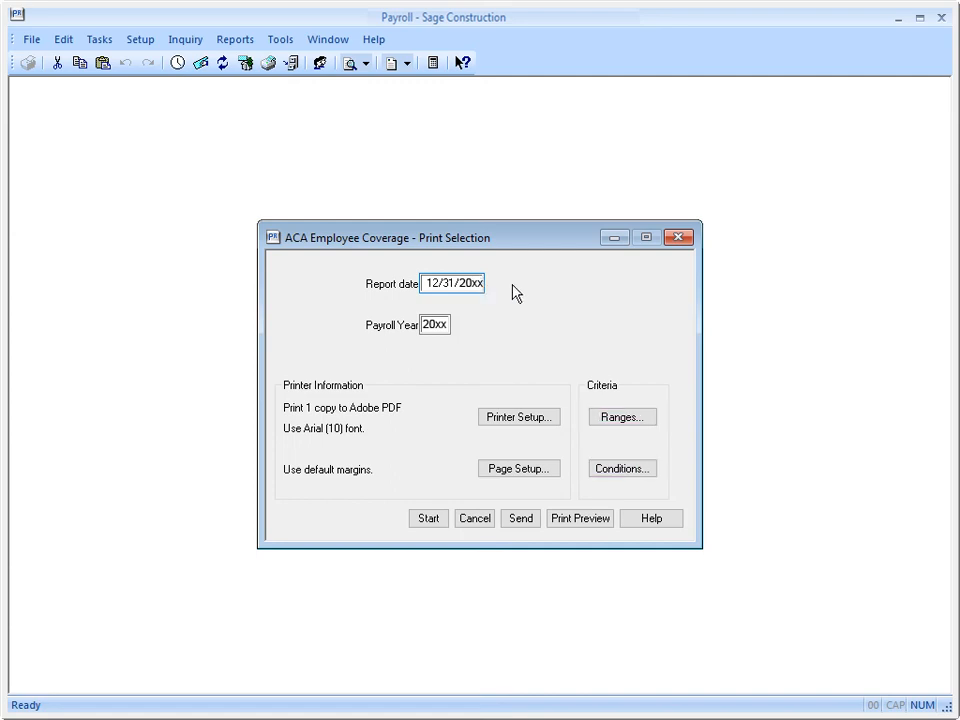
left_click(577, 521)
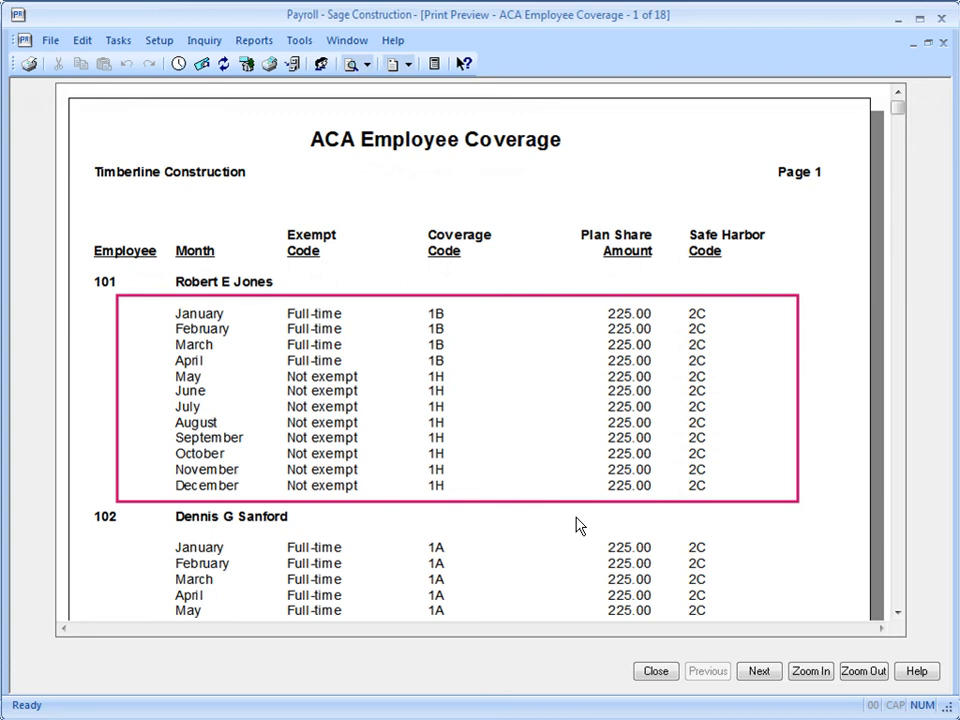
left_click(662, 674)
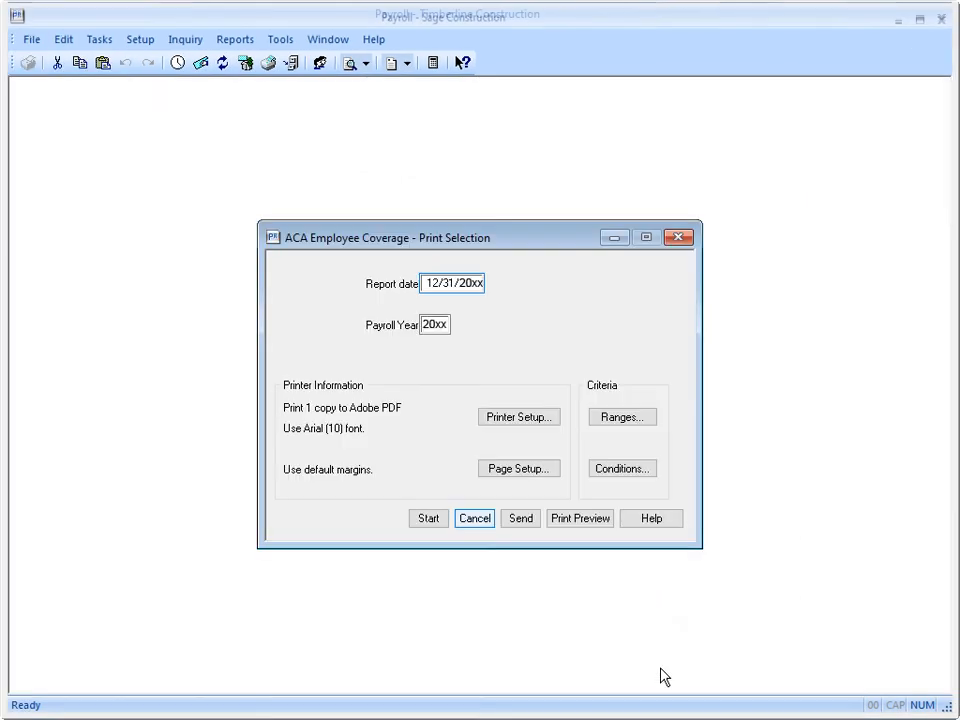
left_click(472, 519)
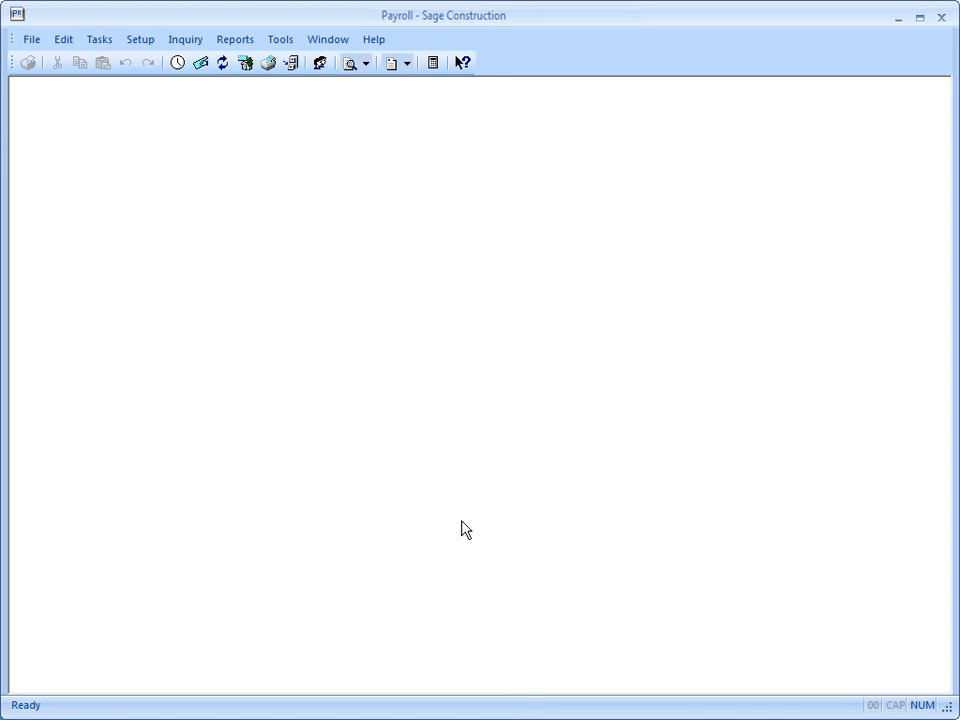
- Preview the ACA Dependent Coverage report to check the dependents' covered months, and close it without printing
left_click(238, 42)
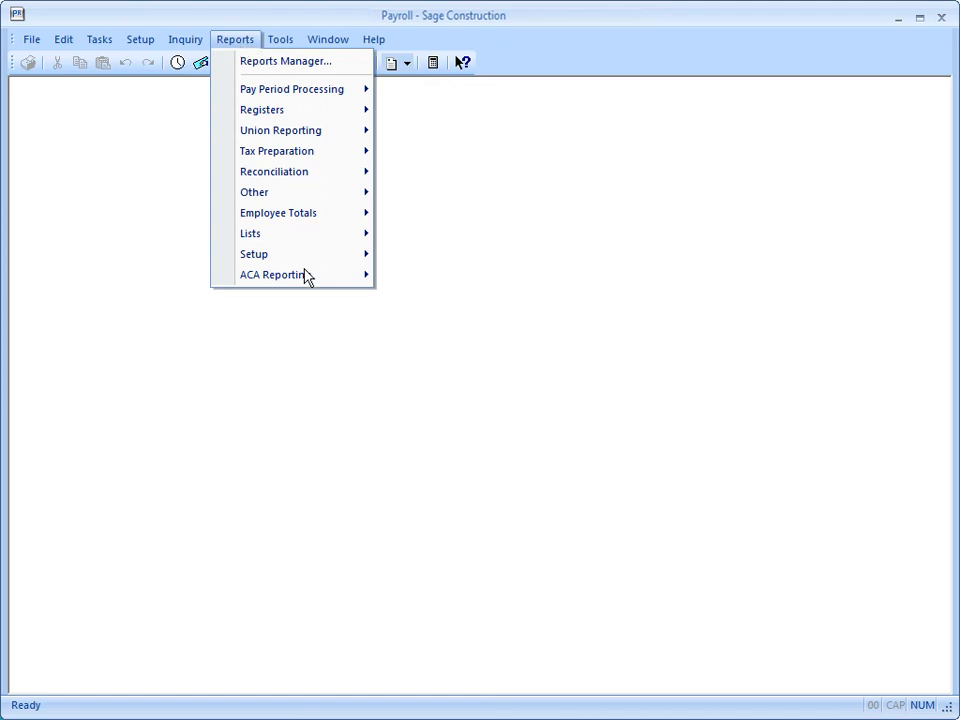
mouse_move(307, 277)
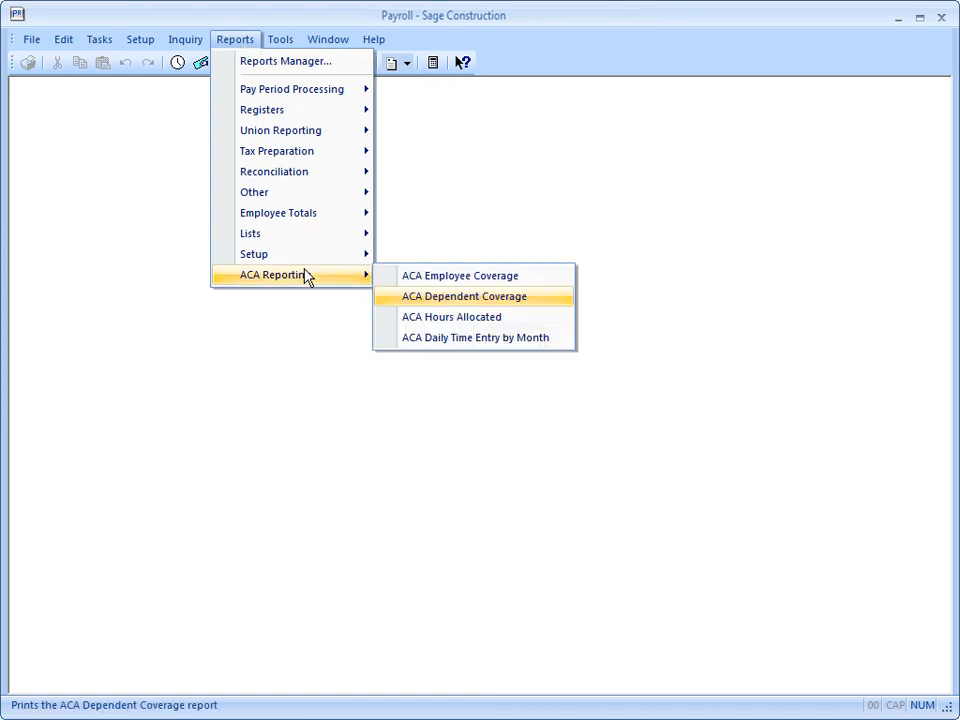
left_click(389, 297)
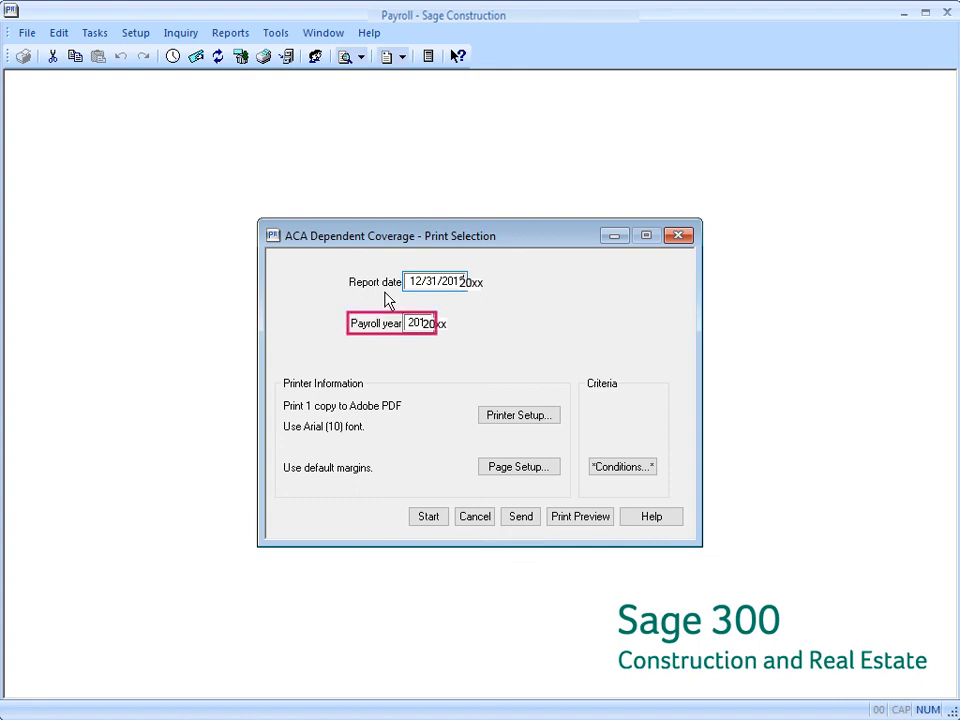
left_click(610, 514)
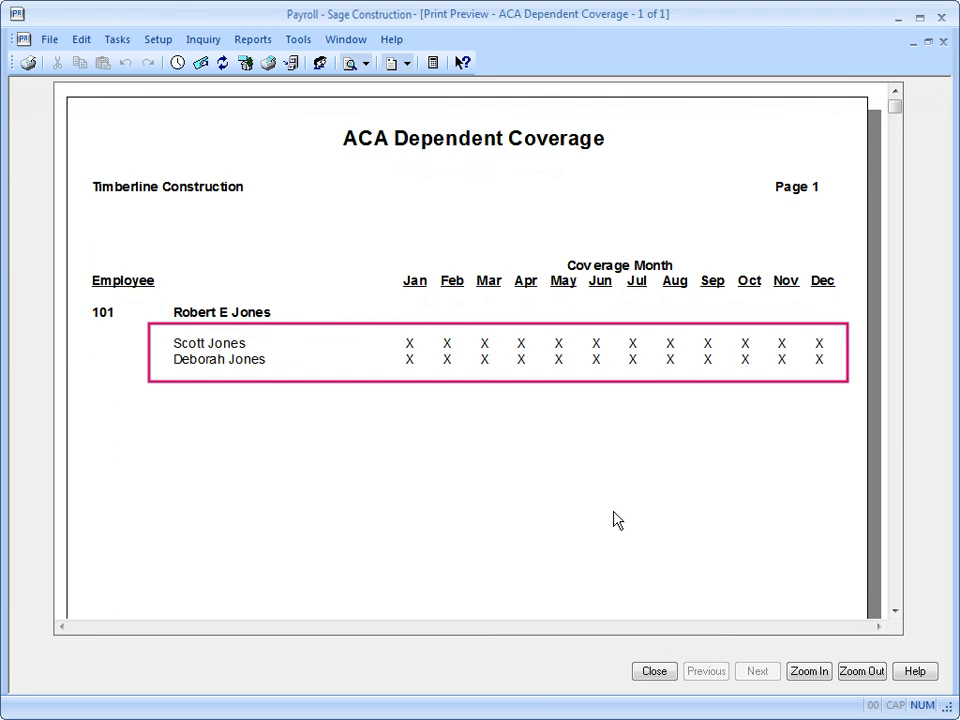
left_click(656, 672)
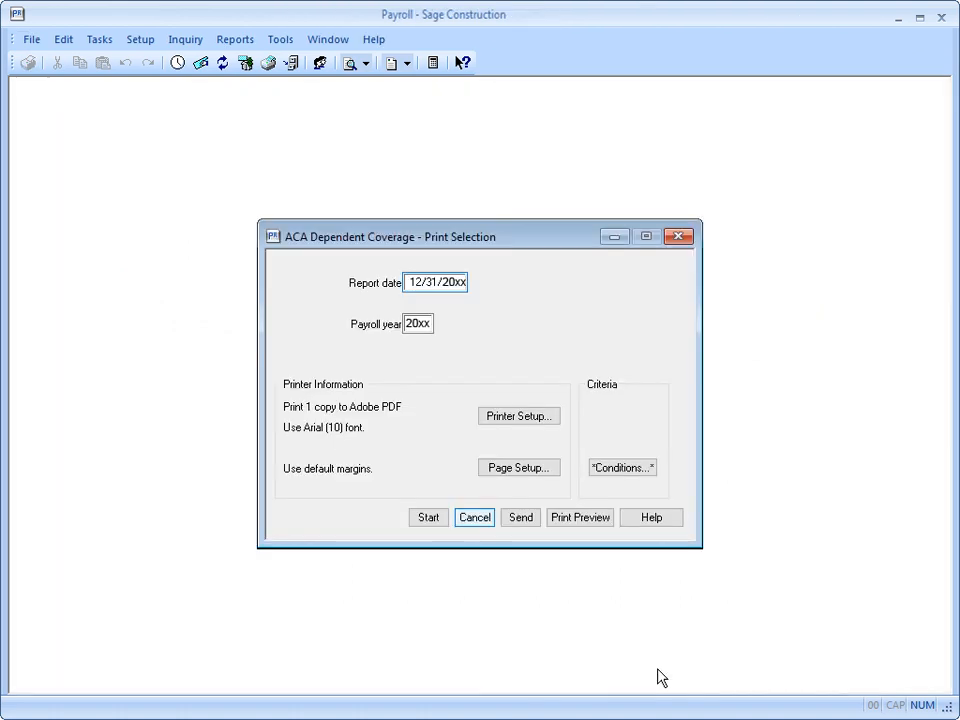
left_click(475, 518)
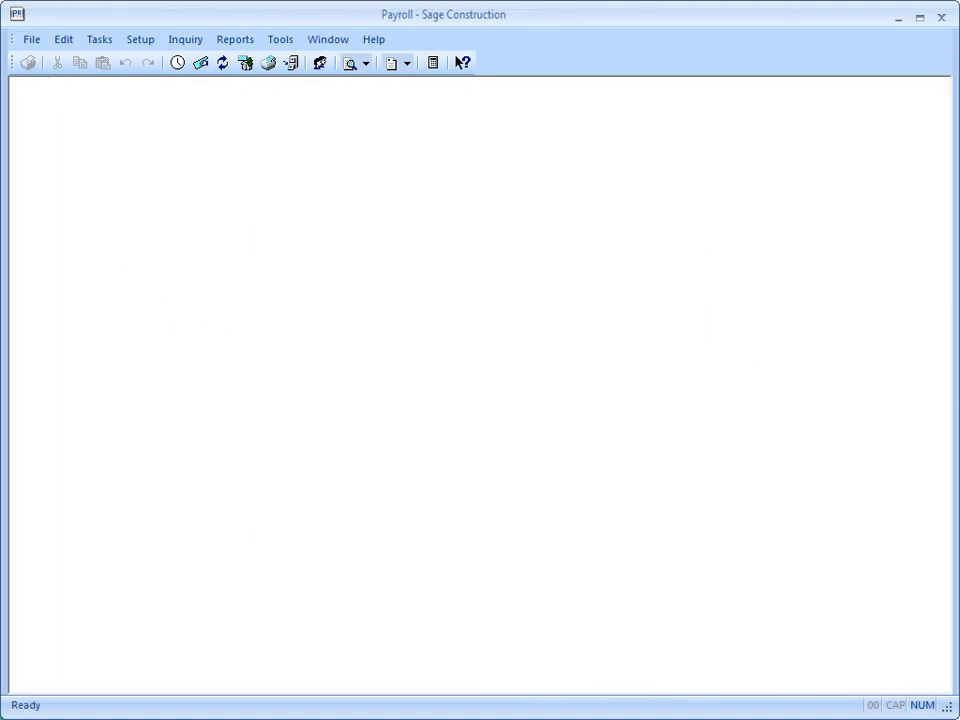